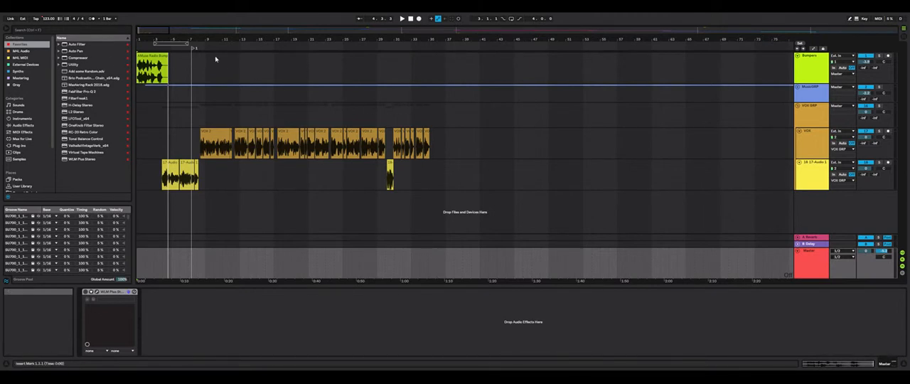
# Look over the whole arrangement, including the individual songs inside the MusicGRP group track
pyautogui.moveTo(162, 35); pyautogui.dragTo(146, 30)
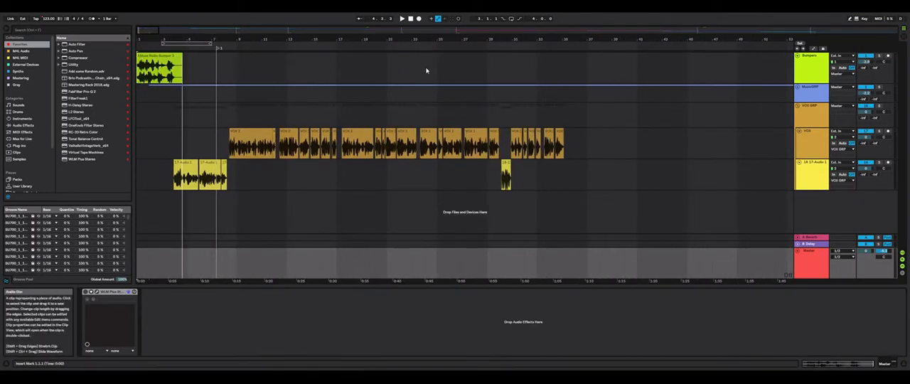
pyautogui.click(797, 88)
pyautogui.moveTo(219, 33); pyautogui.dragTo(219, 9)
pyautogui.scroll(-2, 533, 116)
pyautogui.scroll(-10, 536, 116)
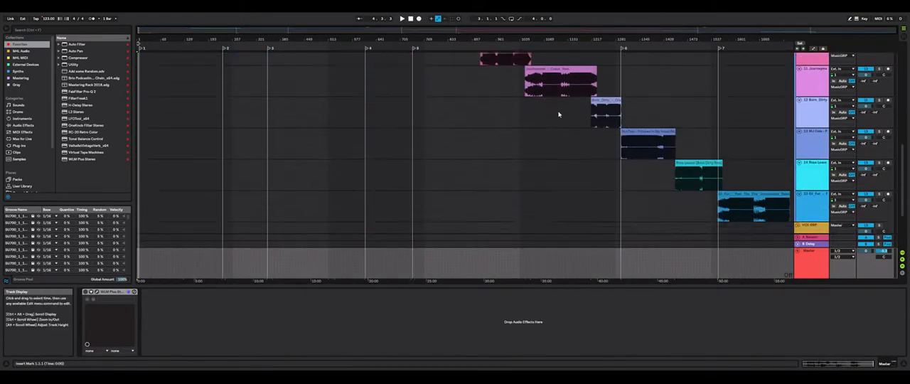
pyautogui.scroll(10, 532, 127)
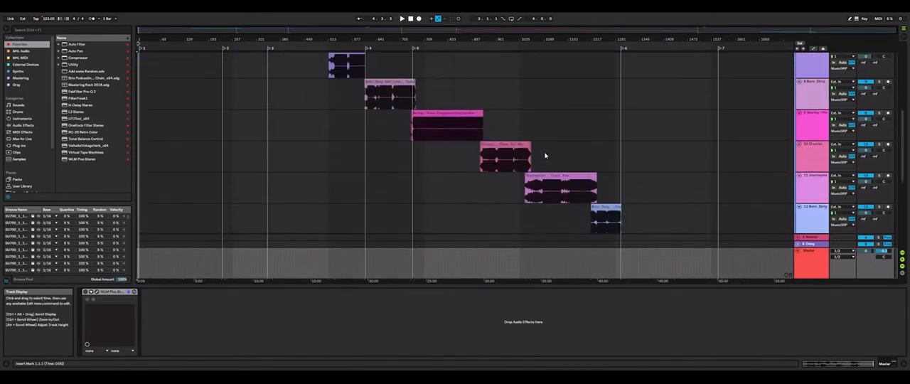
pyautogui.scroll(1, 531, 145)
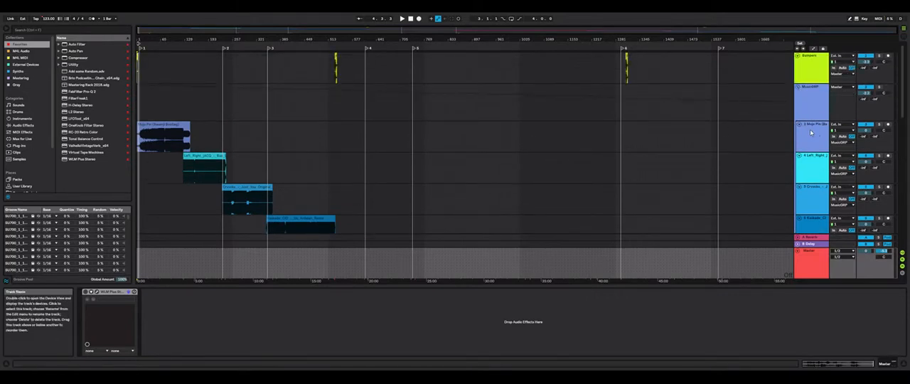
pyautogui.click(798, 89)
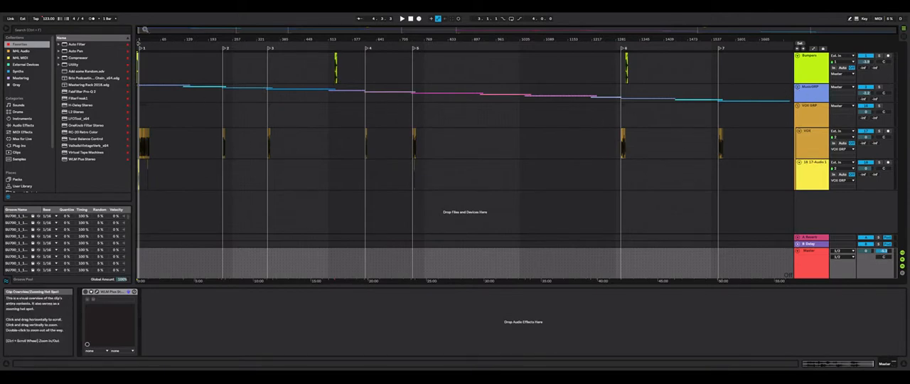
pyautogui.moveTo(145, 30); pyautogui.dragTo(130, 93)
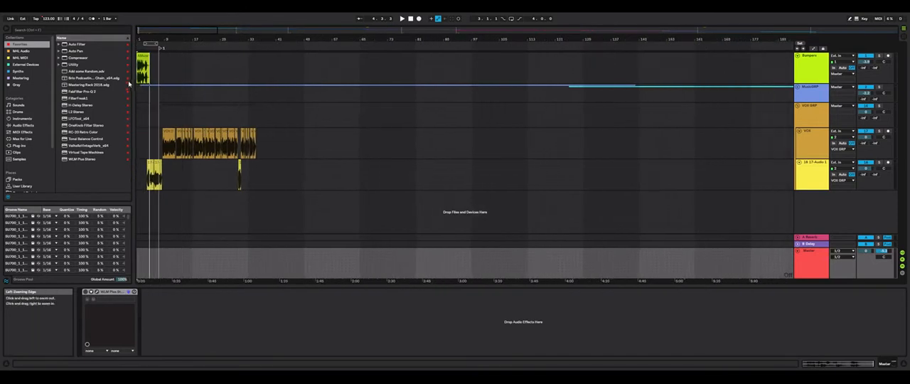
# Review the VOX and 17-Audio tracks along with the VOX GRP, MusicGRP and Bumpers tracks
pyautogui.click(813, 139)
pyautogui.click(815, 172)
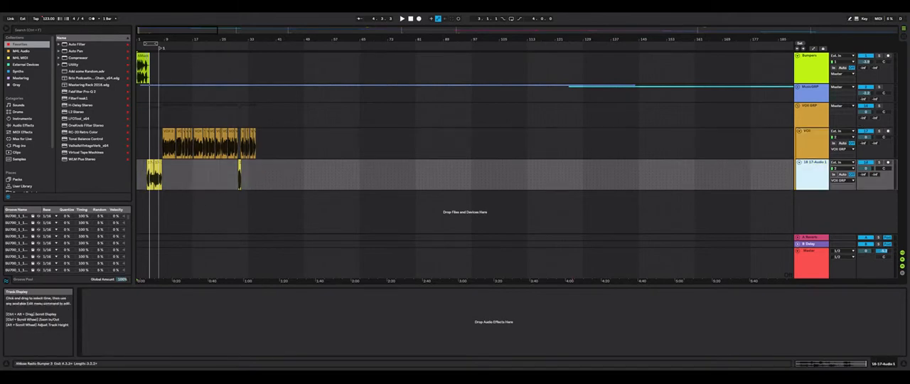
pyautogui.moveTo(164, 32)
pyautogui.mouseDown()
pyautogui.moveTo(155, 92)
pyautogui.moveTo(146, 34)
pyautogui.mouseUp()
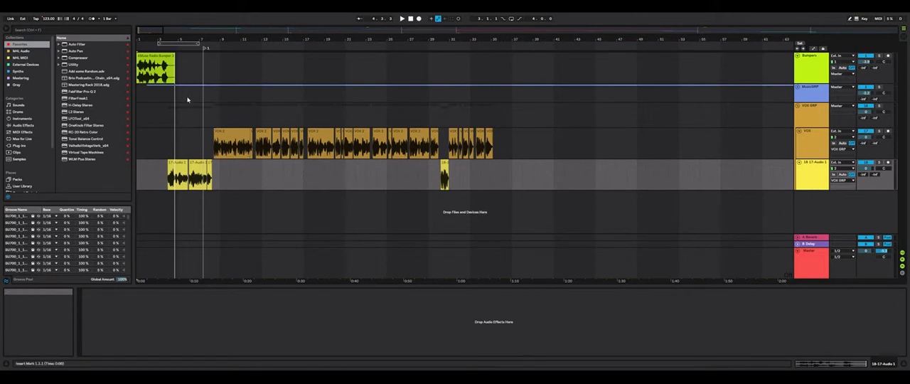
pyautogui.click(818, 107)
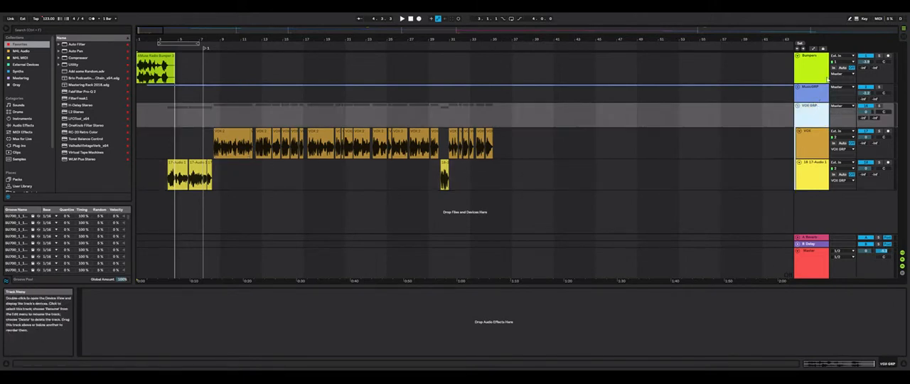
pyautogui.click(818, 92)
pyautogui.keyDown('shift'); pyautogui.click(815, 70); pyautogui.keyUp('shift')
pyautogui.click(814, 112)
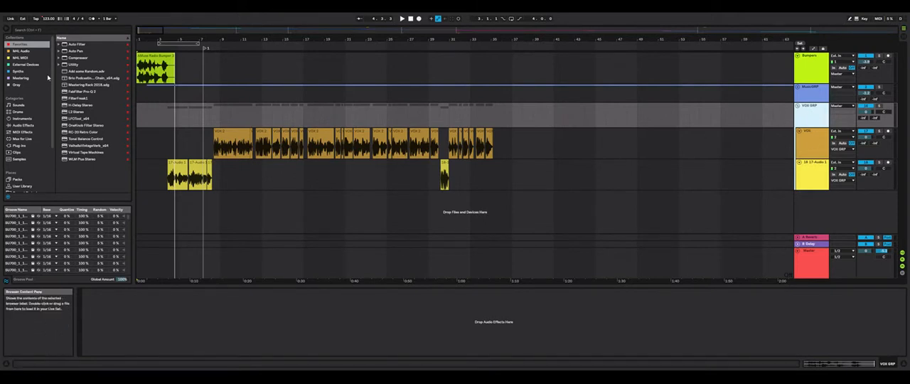
# Add a Compressor to the VOX GRP track and place it inside an Audio Effect Rack
pyautogui.click(23, 125)
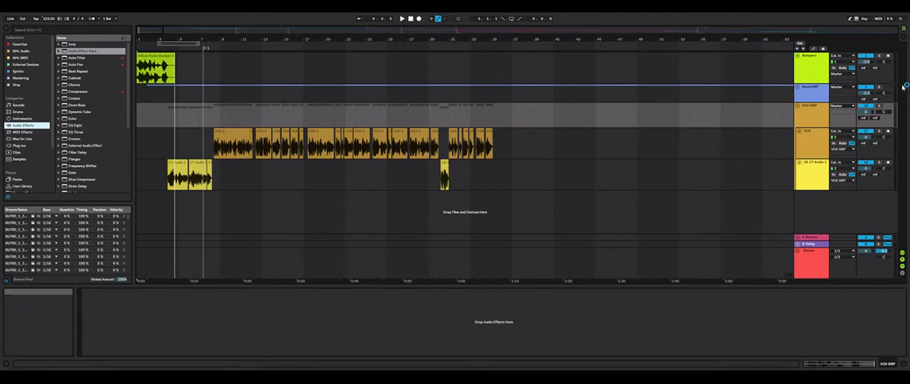
pyautogui.click(826, 107)
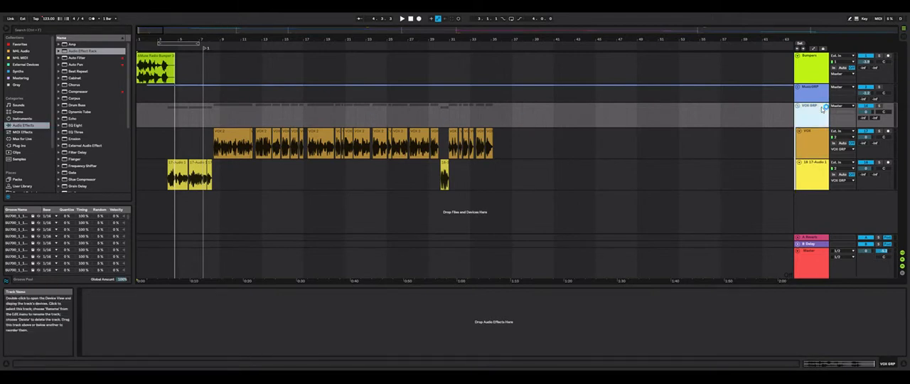
pyautogui.click(68, 92)
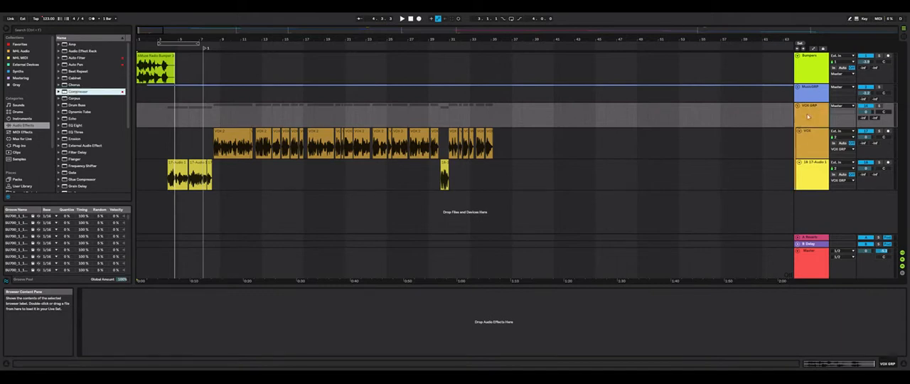
pyautogui.moveTo(808, 116); pyautogui.dragTo(808, 116)
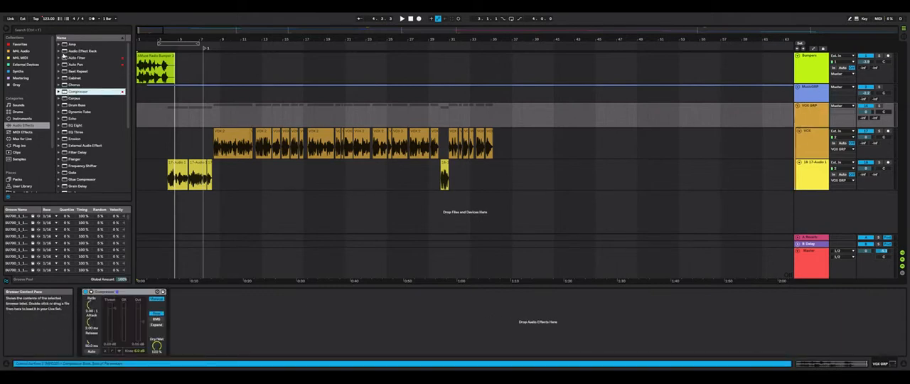
pyautogui.moveTo(66, 52); pyautogui.dragTo(85, 306)
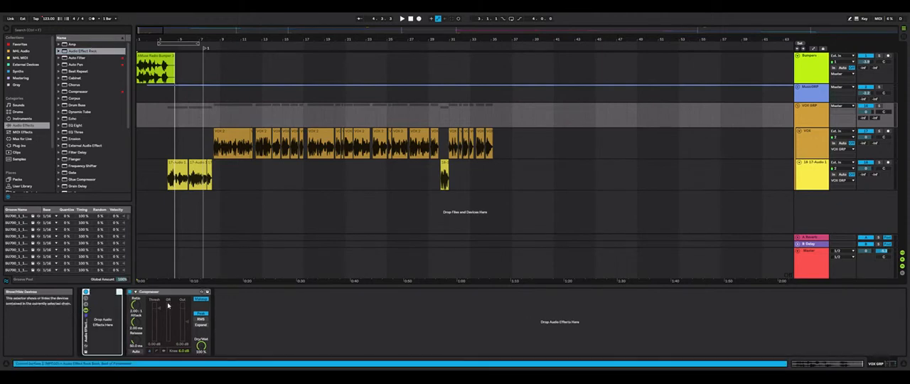
pyautogui.moveTo(150, 292); pyautogui.dragTo(109, 313)
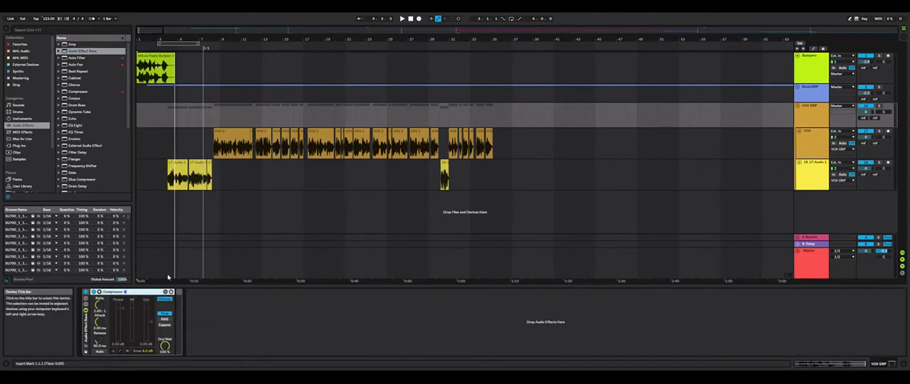
# Audition the vocals from the first 17-Audio clip and lower the Compressor's threshold to about -28.6 dB
pyautogui.click(178, 172)
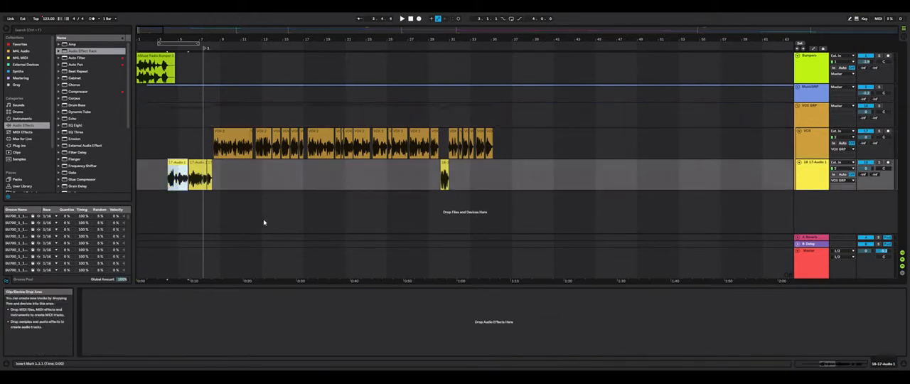
pyautogui.click(812, 111)
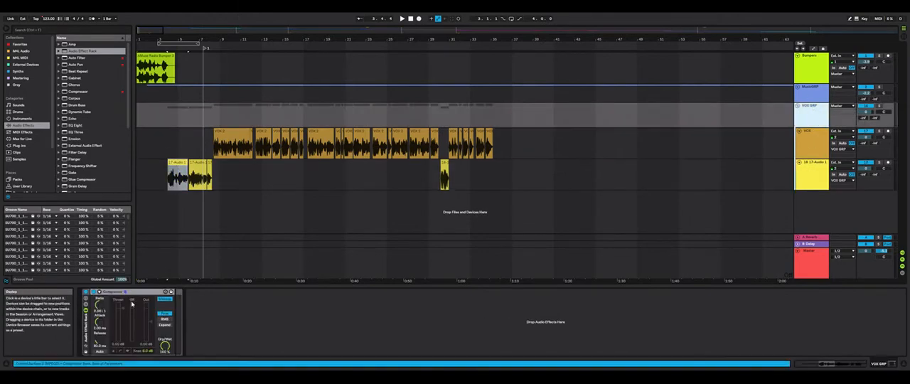
pyautogui.press('space')
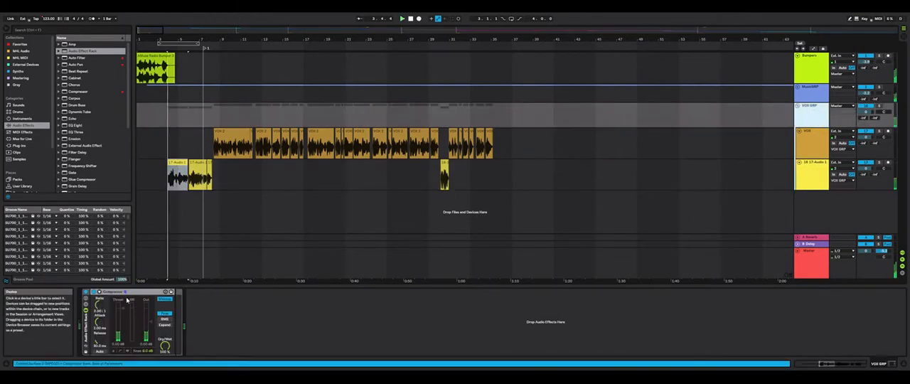
pyautogui.click(127, 351)
pyautogui.moveTo(141, 318); pyautogui.dragTo(141, 339)
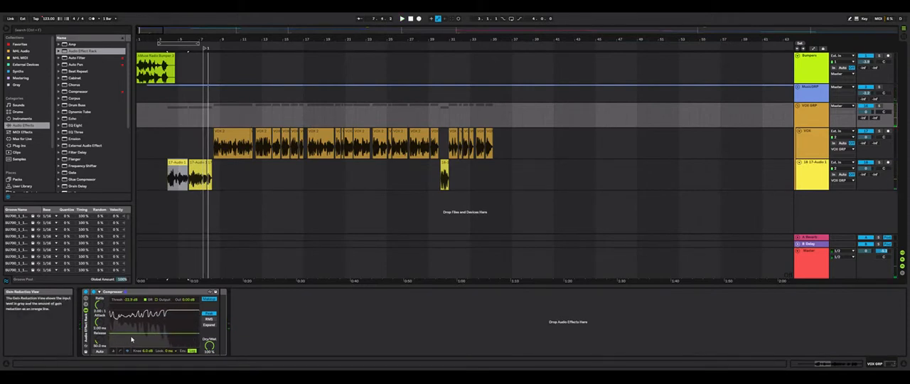
pyautogui.moveTo(133, 331); pyautogui.dragTo(132, 334)
pyautogui.click(113, 351)
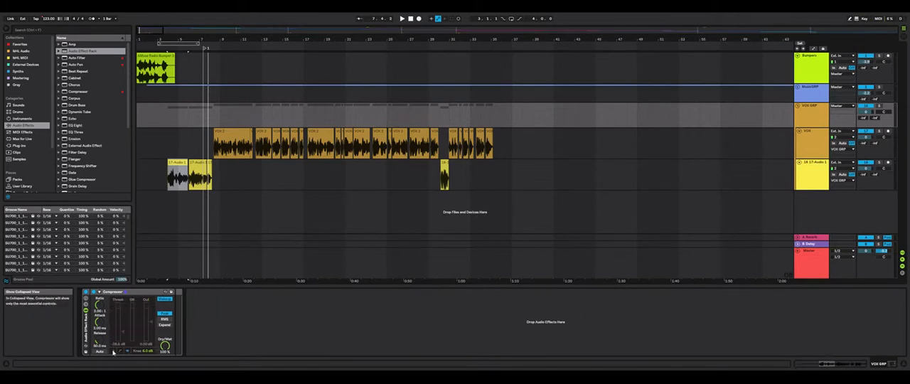
# Set the Compressor's attack to about 0.61 ms, release to about 184 ms and ratio to about 1.31:1, auditioning the vocals
pyautogui.press('space')
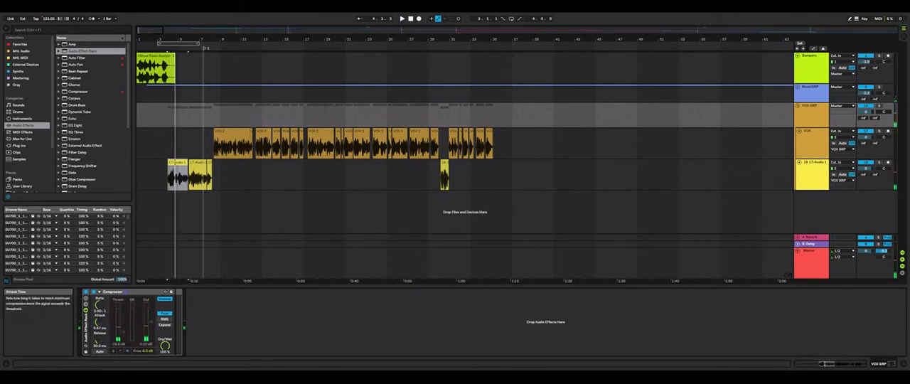
pyautogui.moveTo(105, 339); pyautogui.dragTo(104, 323)
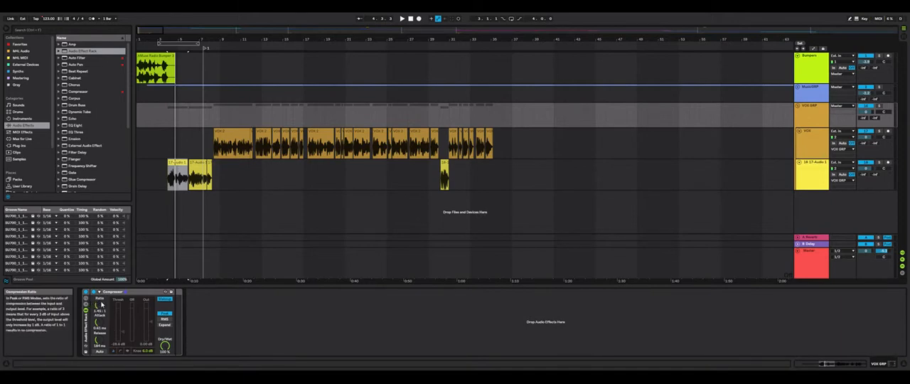
pyautogui.press('space')
pyautogui.moveTo(102, 304); pyautogui.dragTo(101, 308)
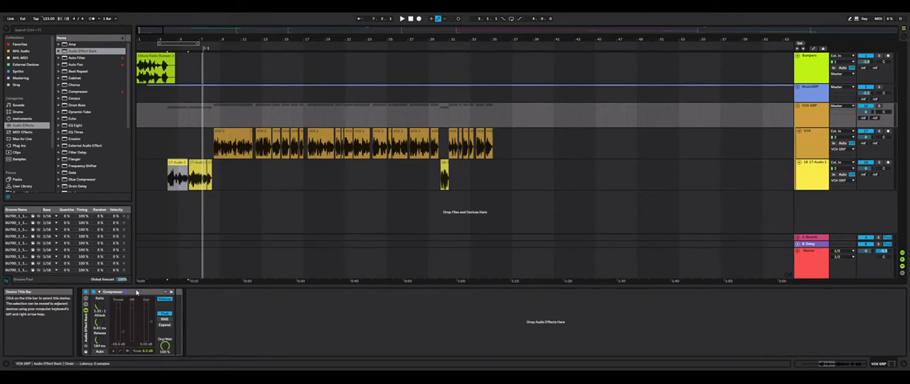
pyautogui.press('space')
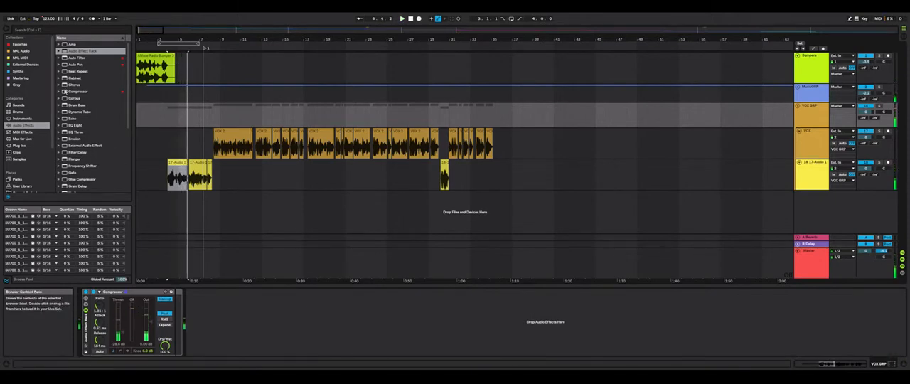
# Add EQ Eight after the Compressor in the rack and shape band 1 as a gentle 12 dB/oct low cut at about 113 Hz
pyautogui.click(66, 126)
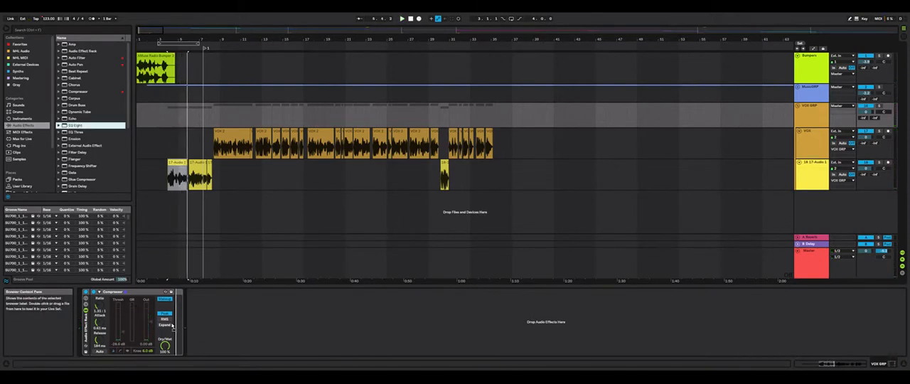
pyautogui.moveTo(173, 323); pyautogui.dragTo(189, 315)
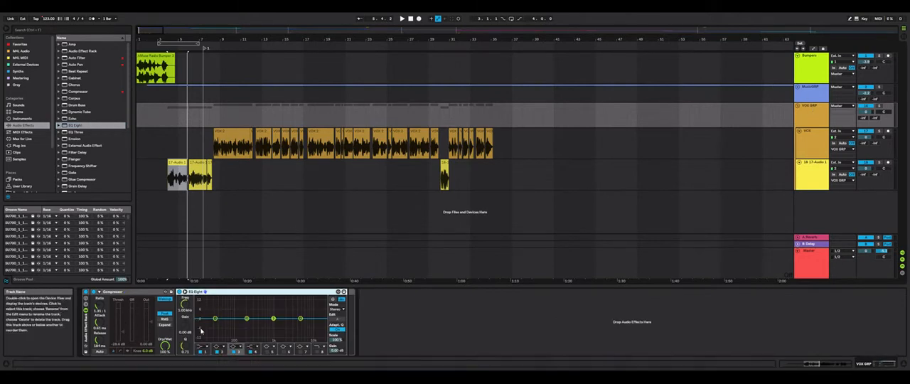
pyautogui.press('space')
pyautogui.moveTo(216, 319); pyautogui.dragTo(221, 333)
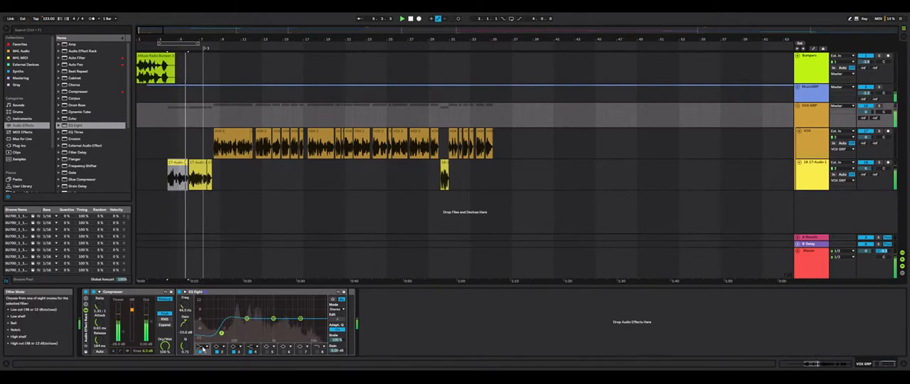
pyautogui.click(204, 348)
pyautogui.click(205, 308)
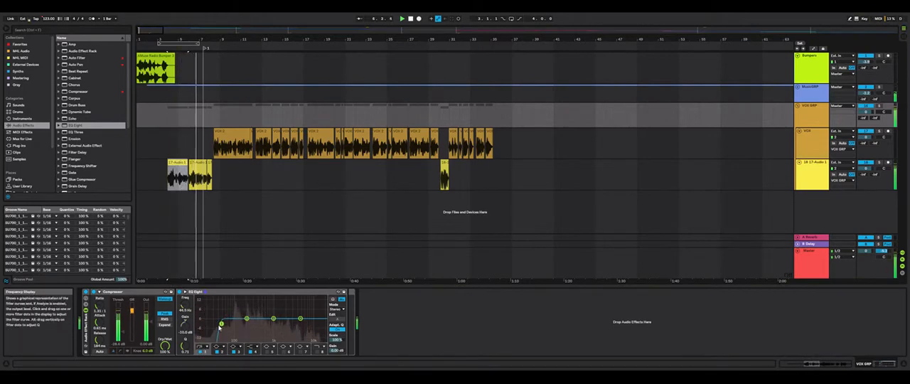
pyautogui.click(203, 347)
pyautogui.click(204, 314)
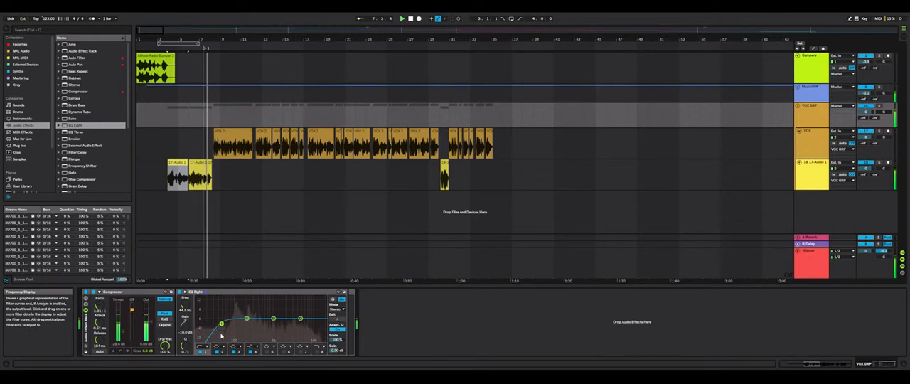
pyautogui.moveTo(221, 334); pyautogui.dragTo(237, 333)
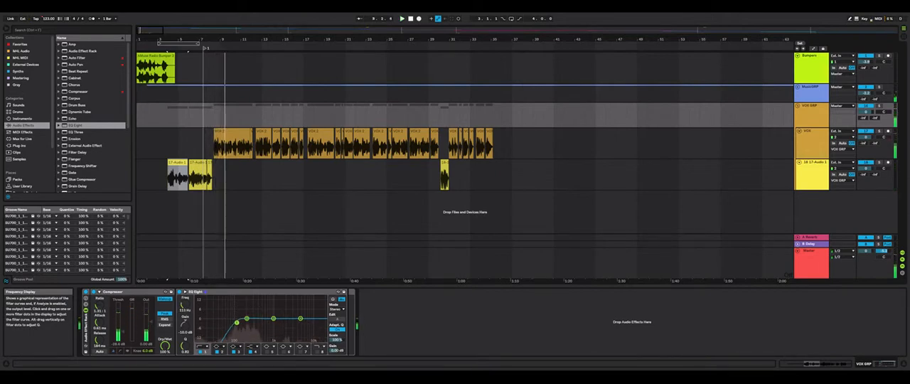
# Turn off EQ band 2, boost band 4 about 1.1 dB near 3.9 kHz and cut band 3 about 1.9 dB near 300 Hz
pyautogui.click(220, 351)
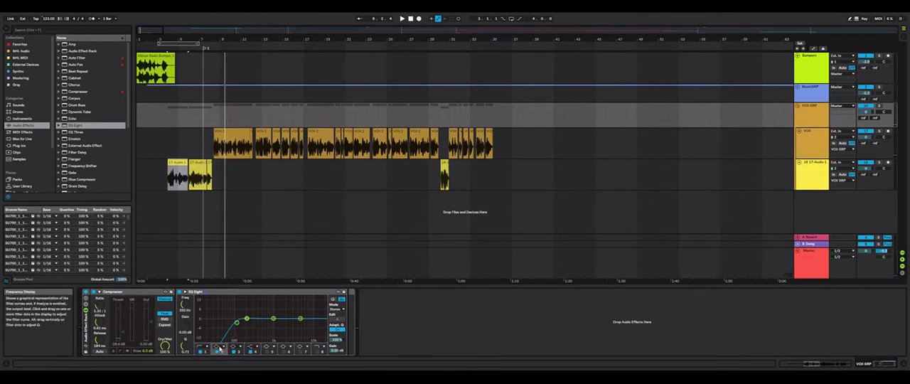
pyautogui.click(221, 350)
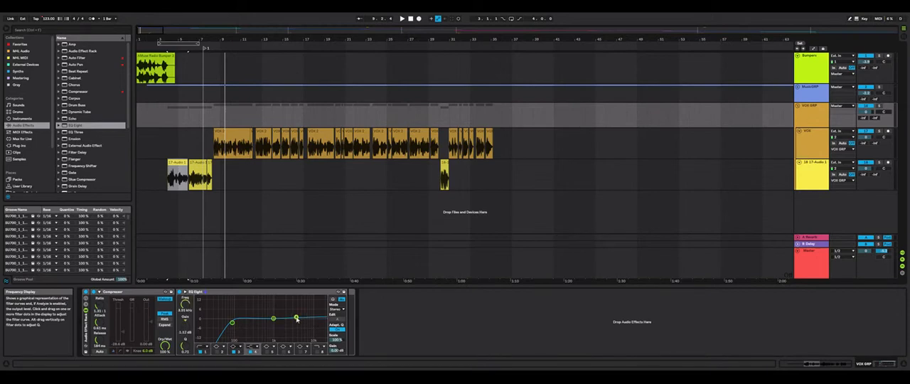
pyautogui.press('space')
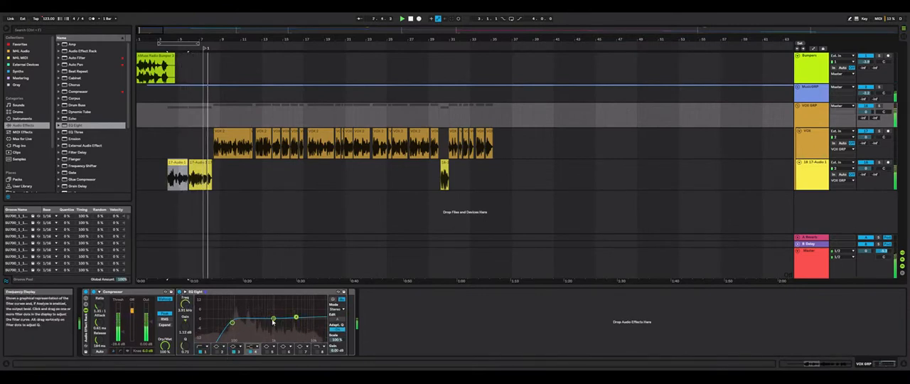
pyautogui.moveTo(273, 322); pyautogui.dragTo(252, 321)
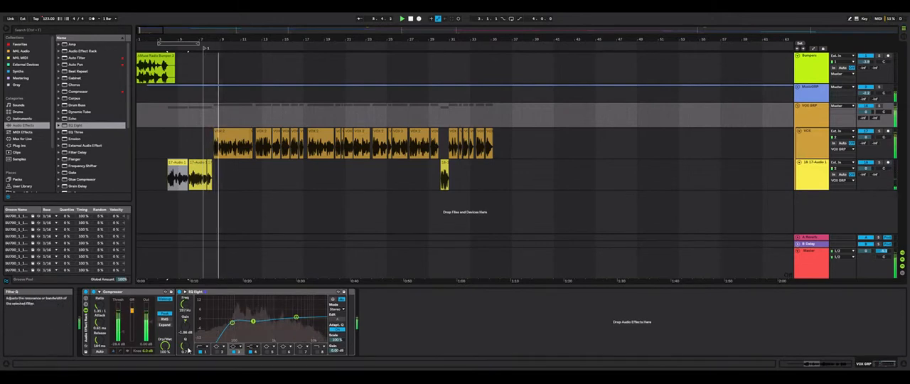
# Narrow EQ band 3 to a Q of about 1.94 and set it to about -1.38 dB near 267 Hz
pyautogui.moveTo(187, 349); pyautogui.dragTo(188, 331)
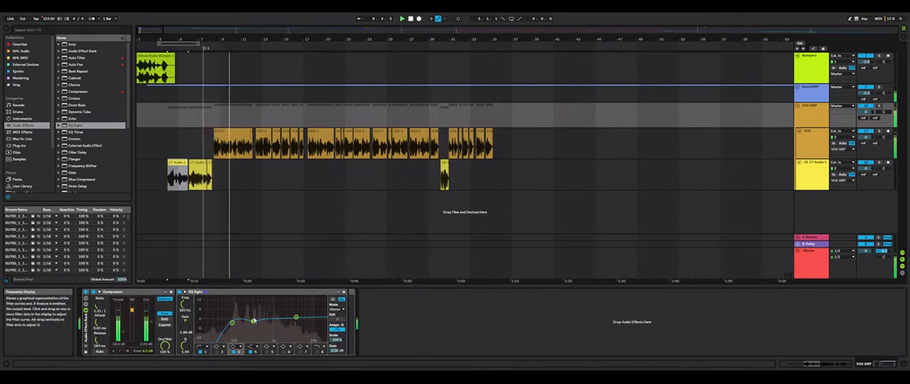
pyautogui.moveTo(254, 320); pyautogui.dragTo(251, 320)
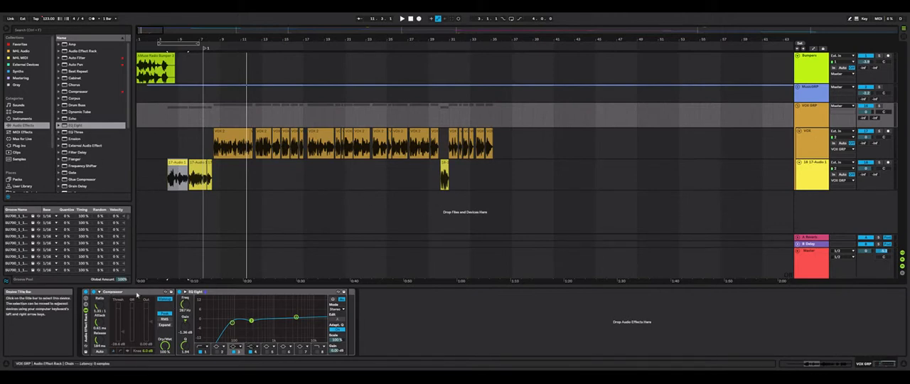
# Add a Limiter after EQ Eight in the VOX GRP rack
pyautogui.click(78, 126)
pyautogui.scroll(-4, 76, 128)
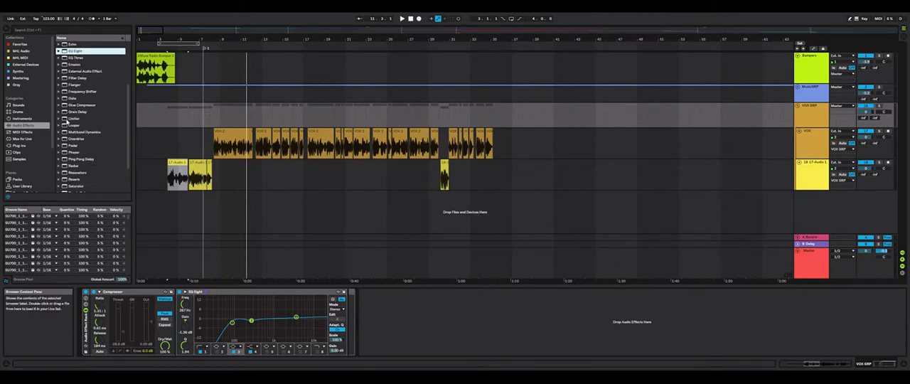
pyautogui.click(66, 119)
pyautogui.moveTo(348, 300); pyautogui.dragTo(348, 299)
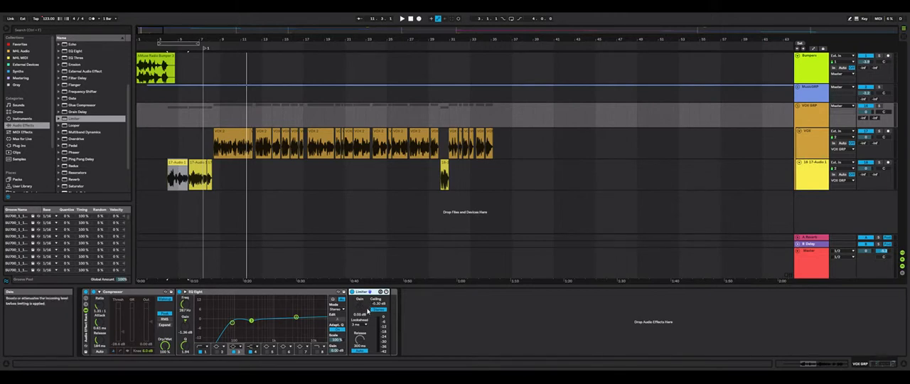
# Try the Limiter at about 11.7 dB gain with a ceiling of about -4.1 dB during playback, comparing it with the Limiter bypassed
pyautogui.press('space')
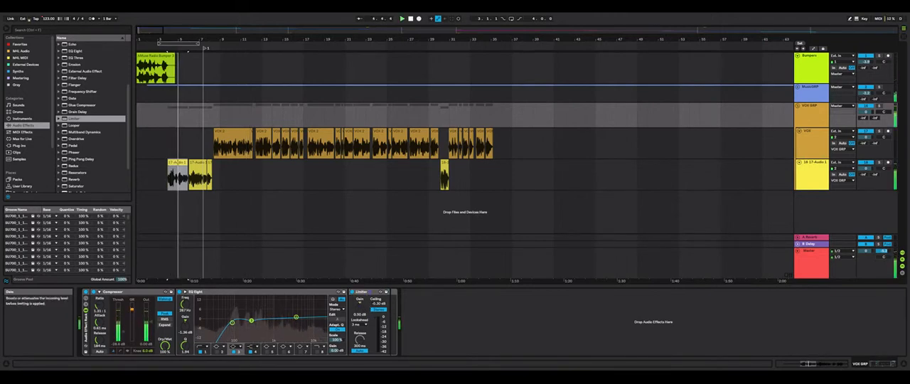
pyautogui.moveTo(360, 304); pyautogui.dragTo(359, 286)
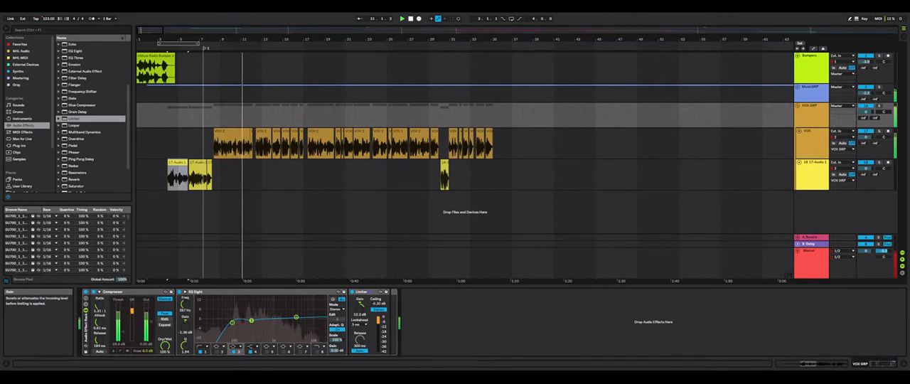
pyautogui.moveTo(361, 305); pyautogui.dragTo(361, 309)
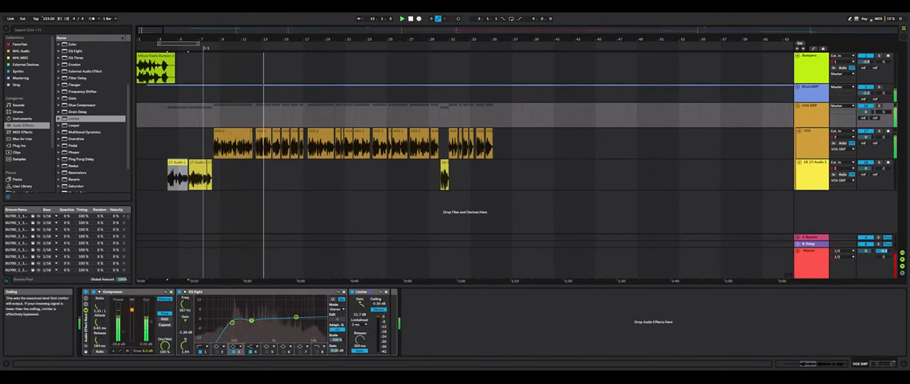
pyautogui.moveTo(376, 303); pyautogui.dragTo(376, 318)
pyautogui.click(353, 292)
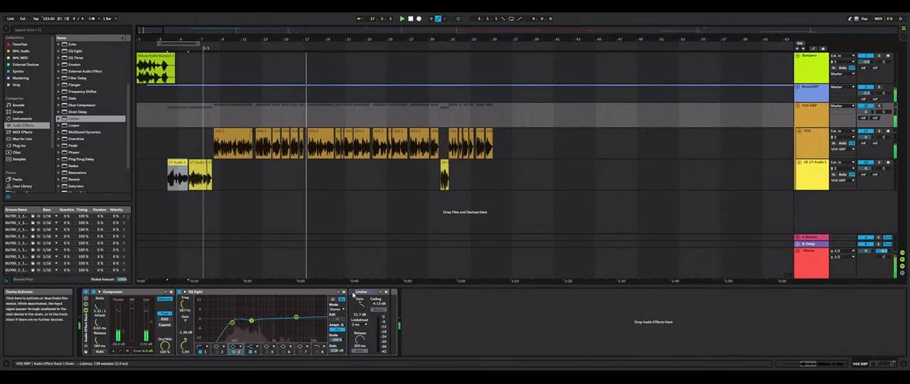
pyautogui.click(353, 291)
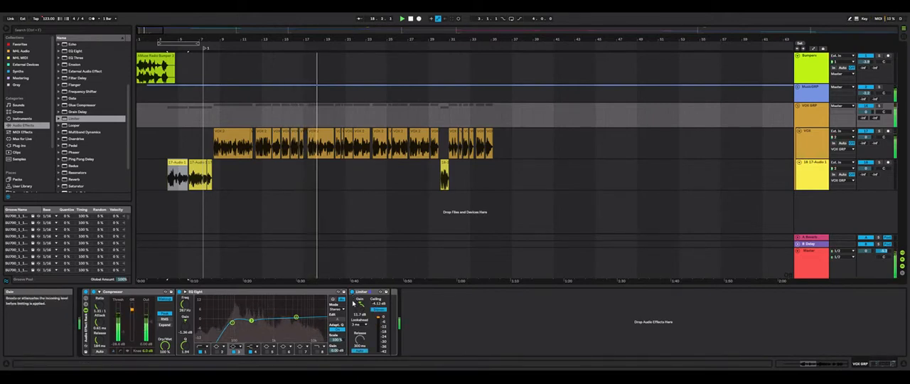
# Reset the Limiter's ceiling to -0.30 dB and set its gain to about 7.1 dB while auditioning the vocals
pyautogui.moveTo(357, 309); pyautogui.dragTo(357, 312)
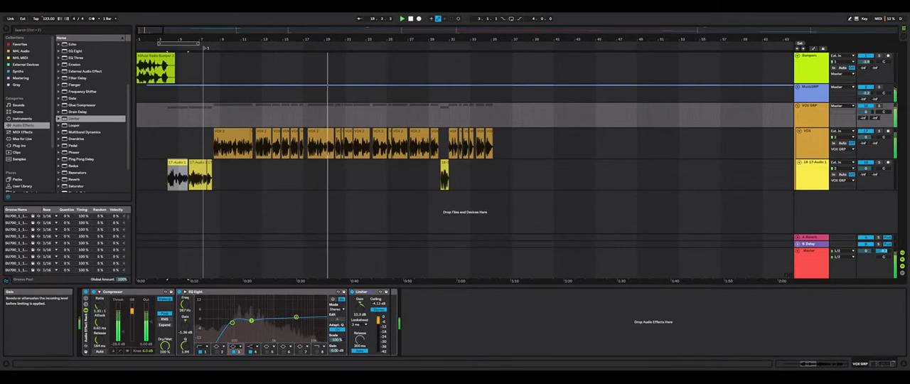
pyautogui.moveTo(360, 305); pyautogui.dragTo(361, 316)
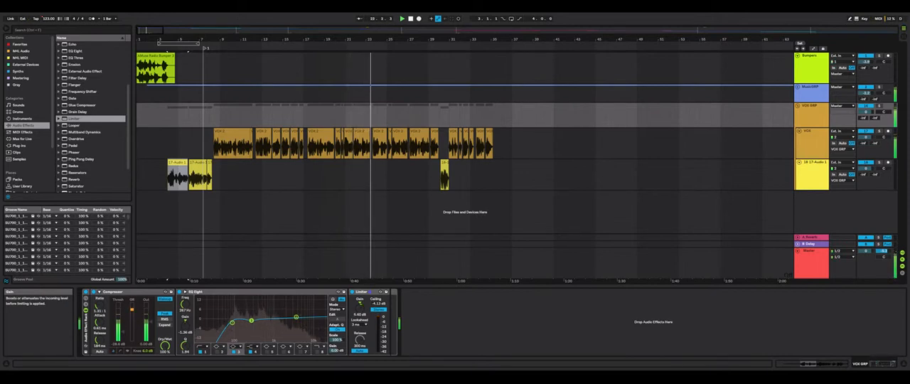
pyautogui.doubleClick(377, 304)
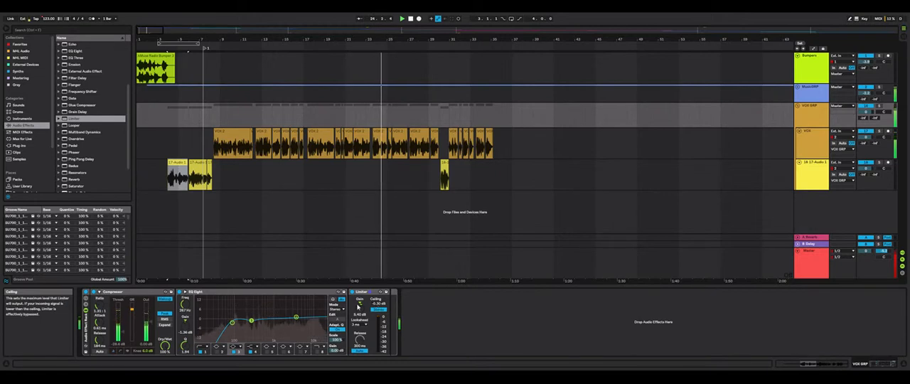
pyautogui.moveTo(360, 305); pyautogui.dragTo(360, 302)
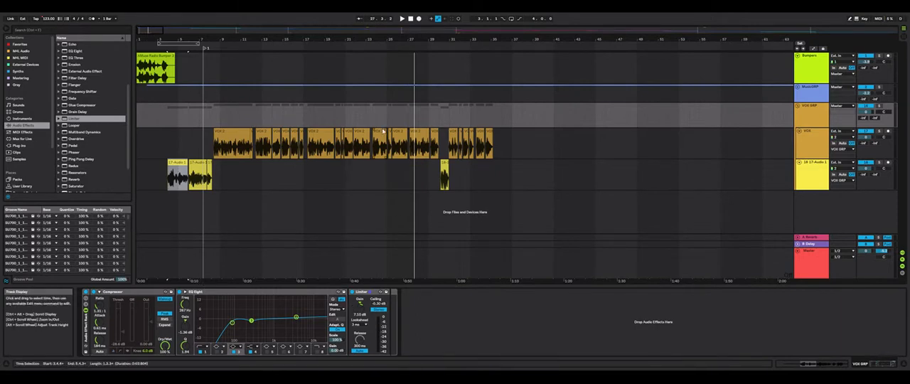
# Add a Compressor to the MusicGRP track
pyautogui.click(812, 95)
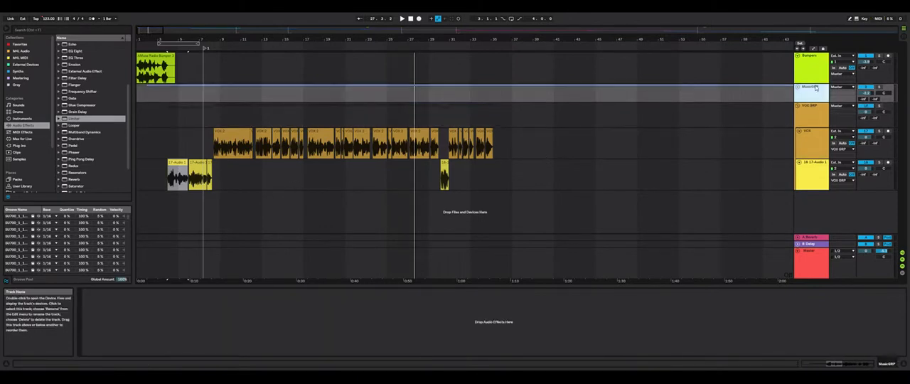
pyautogui.scroll(4, 78, 121)
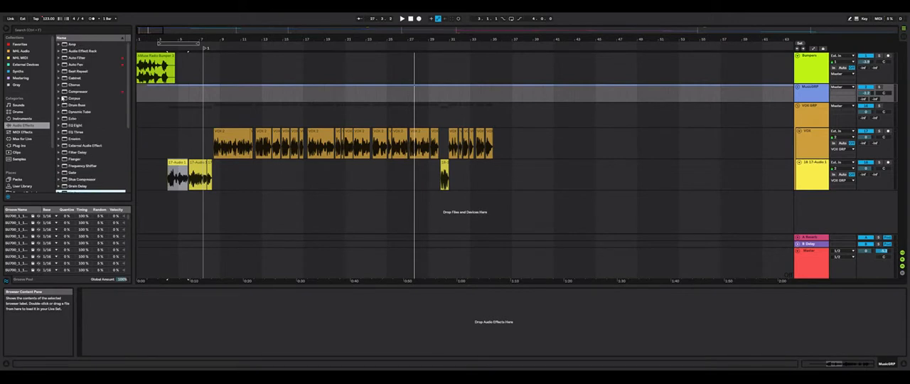
pyautogui.click(64, 93)
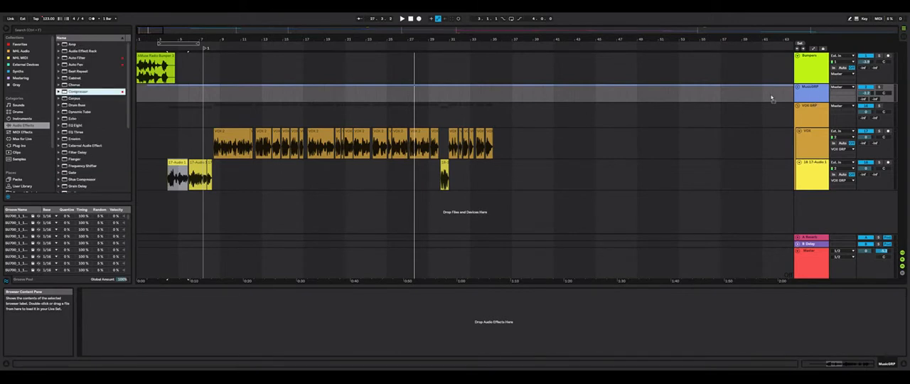
pyautogui.moveTo(805, 94); pyautogui.dragTo(811, 94)
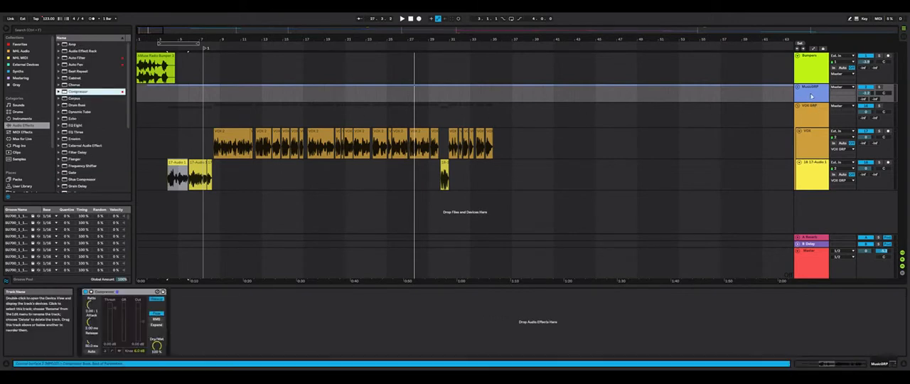
# Enable the MusicGRP Compressor's sidechain and choose VOX GRP as its audio source
pyautogui.click(808, 91)
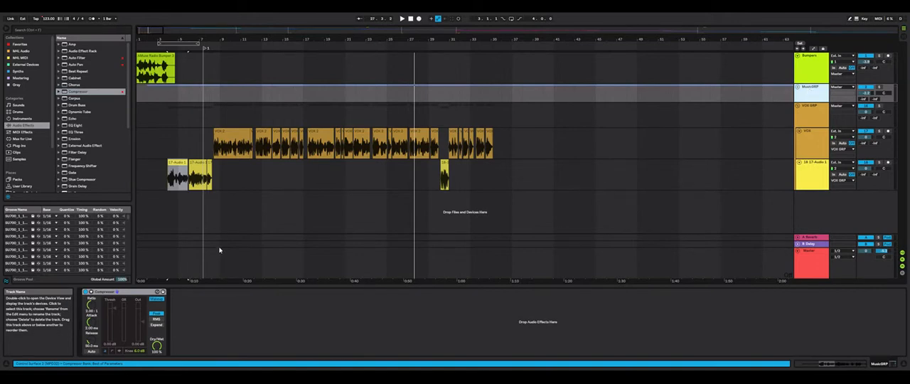
pyautogui.click(91, 291)
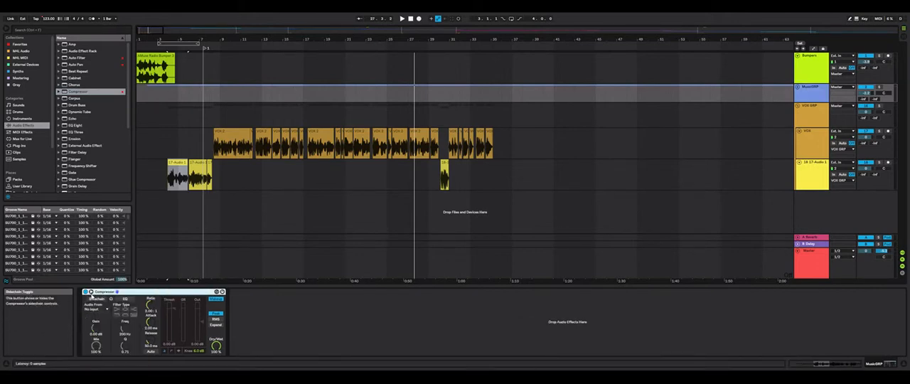
pyautogui.click(98, 300)
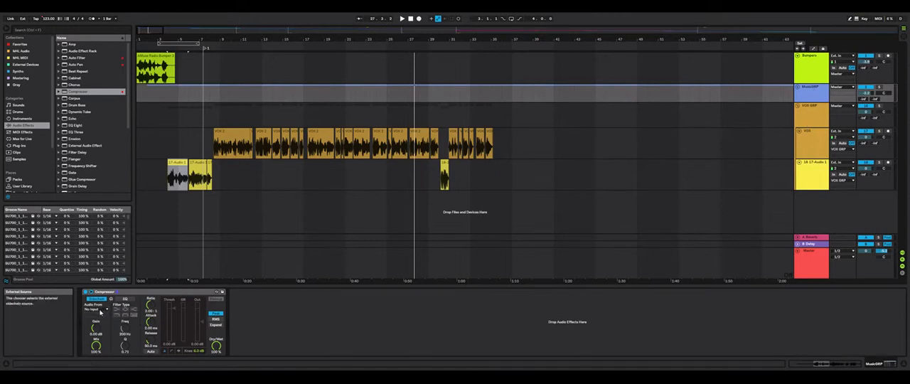
pyautogui.click(112, 272)
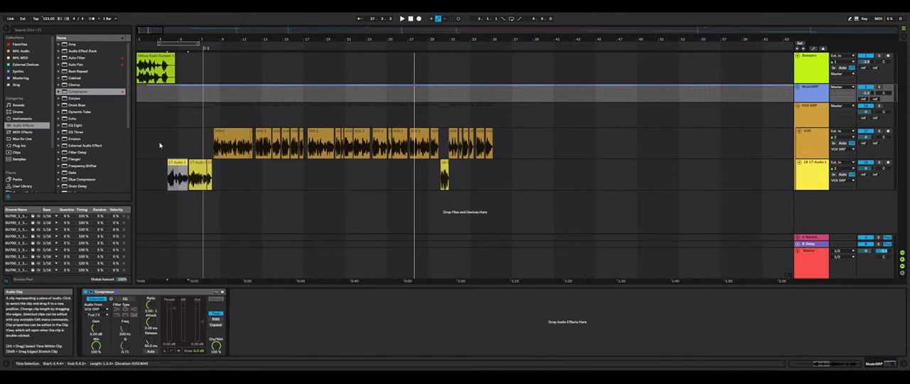
# Play from the first 17-Audio clip and lower the MusicGRP Compressor's threshold on its activity graph
pyautogui.click(176, 175)
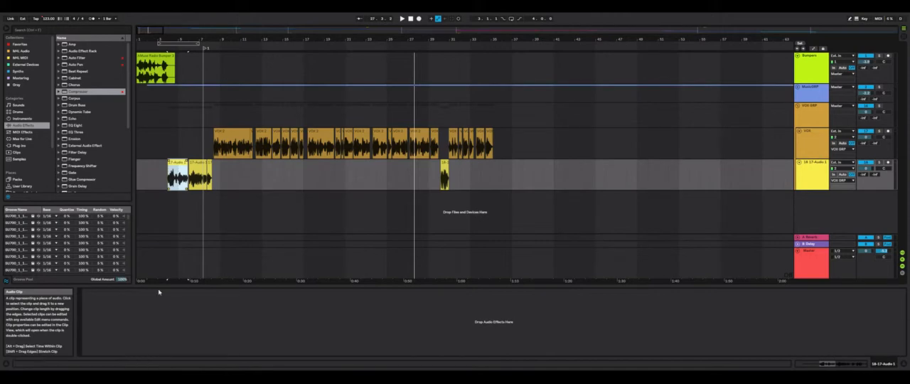
pyautogui.click(814, 89)
pyautogui.click(164, 349)
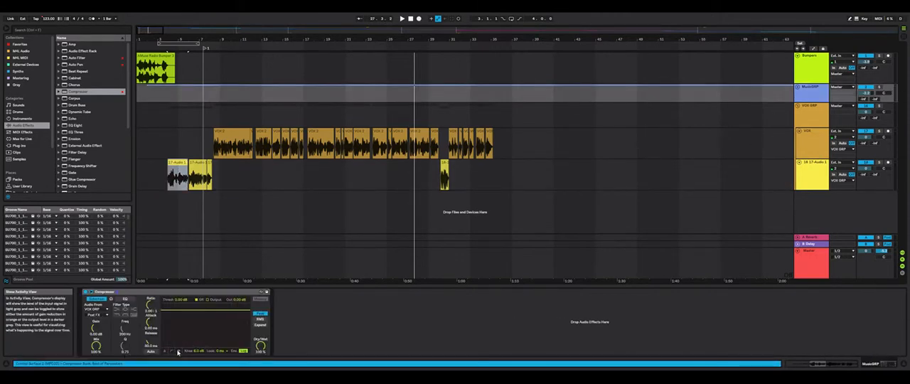
pyautogui.press('space')
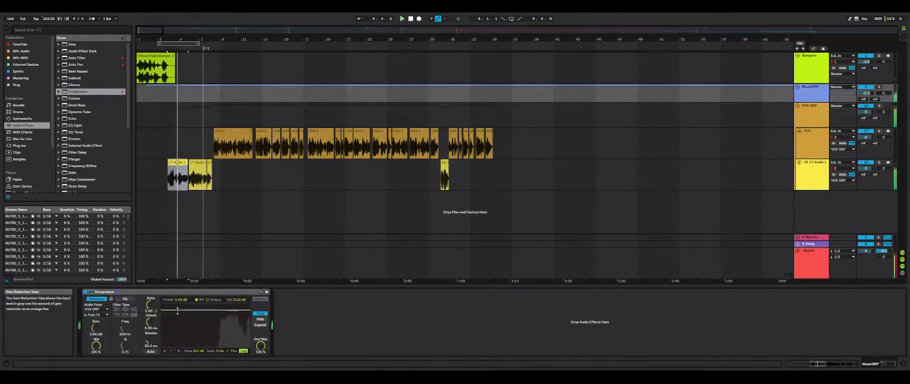
pyautogui.moveTo(178, 310); pyautogui.dragTo(168, 340)
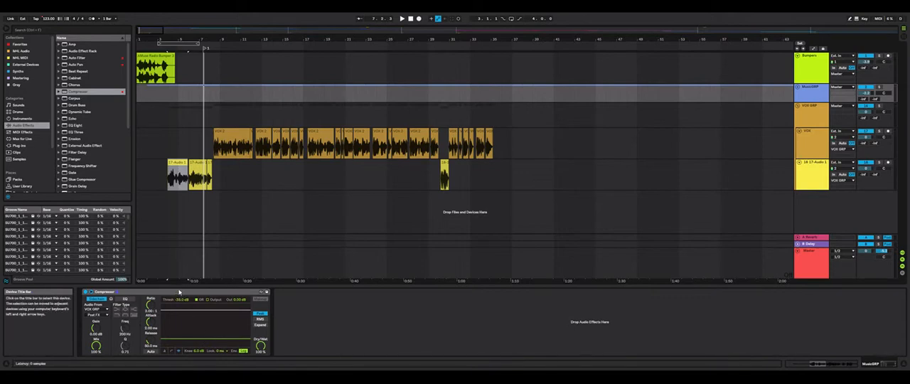
# Set the MusicGRP Compressor's attack to about 0.46 ms, release to about 217 ms and ratio to about 1.80:1 during playback
pyautogui.press('space')
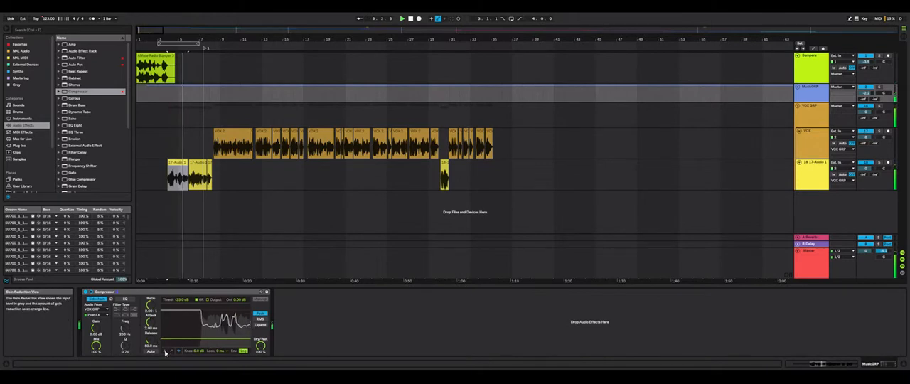
pyautogui.click(143, 304)
pyautogui.moveTo(149, 305); pyautogui.dragTo(149, 333)
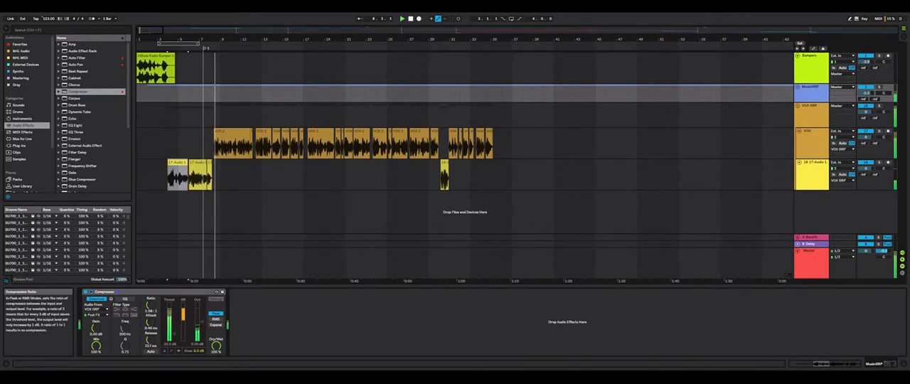
pyautogui.moveTo(150, 305); pyautogui.dragTo(152, 308)
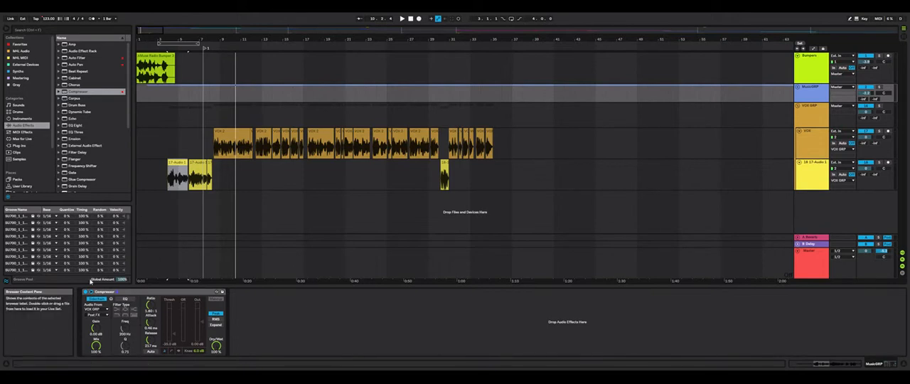
# Duplicate the sidechained Compressor on MusicGRP and rename the original Vox SC
pyautogui.click(151, 292)
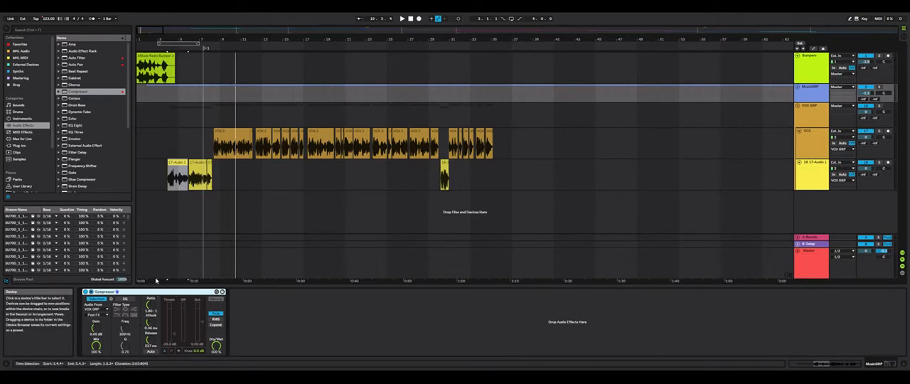
pyautogui.hotkey('ctrl', 'd')
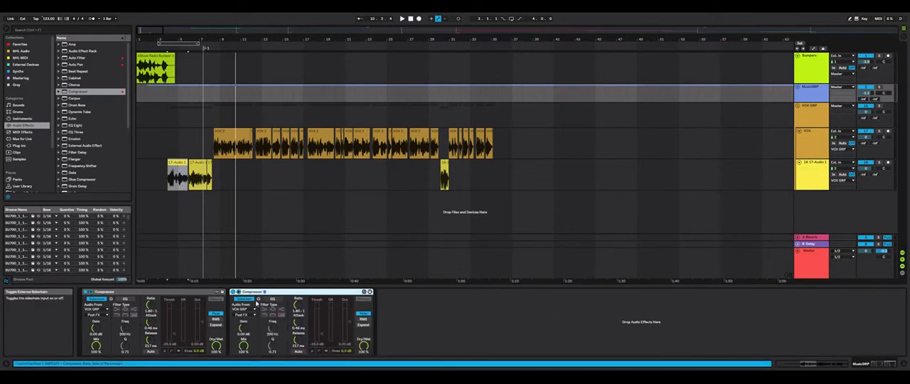
pyautogui.click(135, 292)
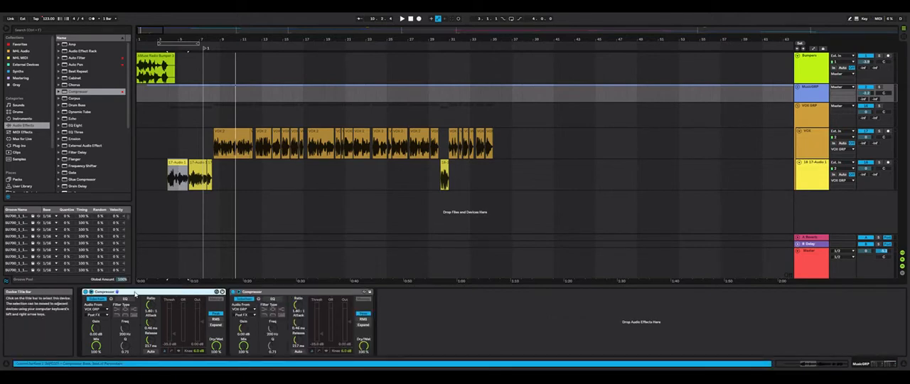
pyautogui.hotkey('ctrl', 'r')
pyautogui.write('Vo')
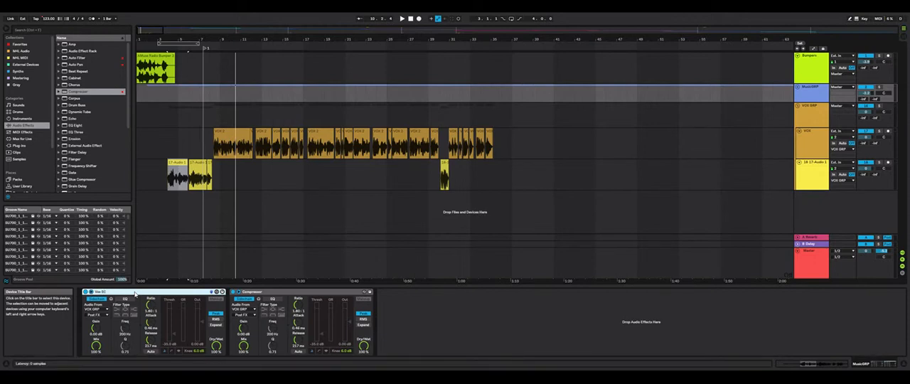
# Rename the duplicated Compressor Bumper SC
pyautogui.click(258, 294)
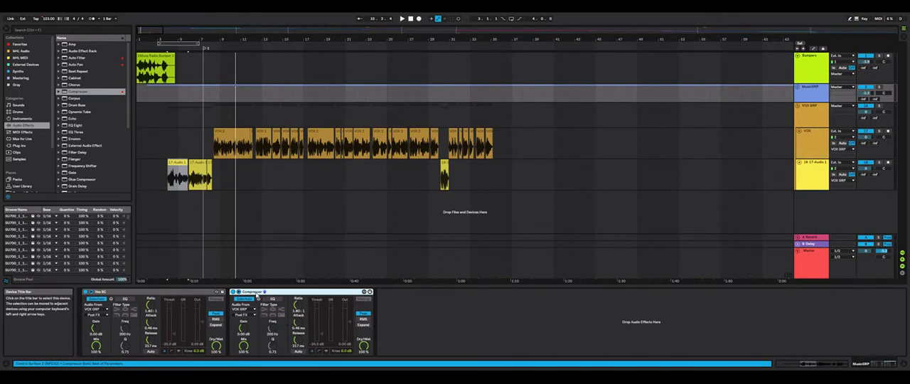
pyautogui.hotkey('ctrl', 'r')
pyautogui.write('Bu')
pyautogui.write('p')
pyautogui.press('BackSpace')
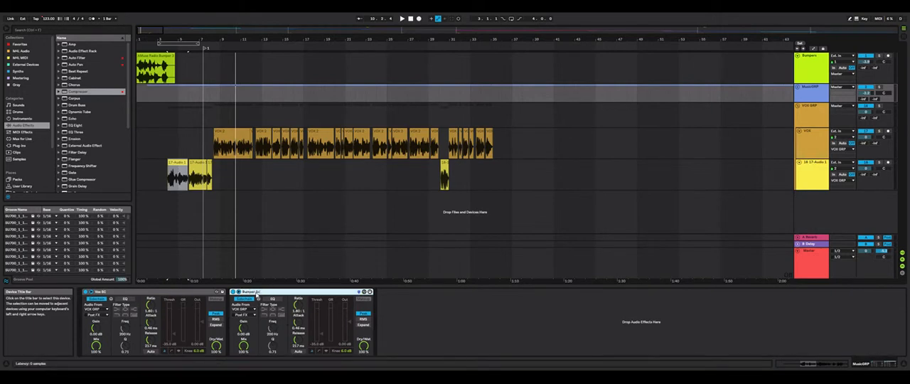
pyautogui.write('mper SC')
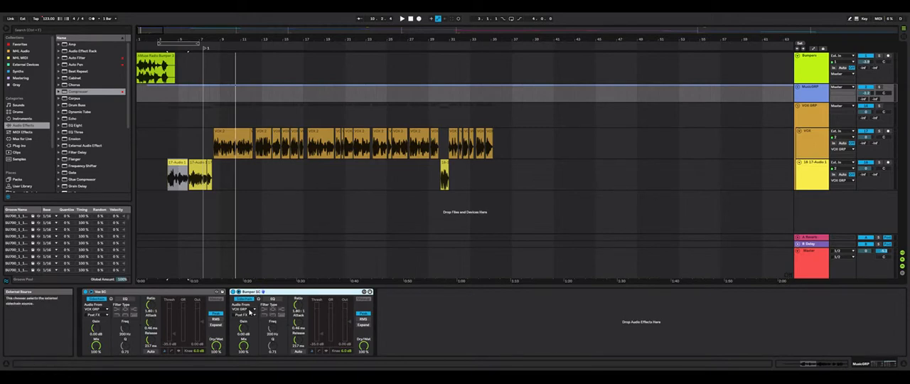
# Set the Bumper SC Compressor's sidechain source to Bumpers and play the mix from the first vocals to hear the ducking
pyautogui.press('Return')
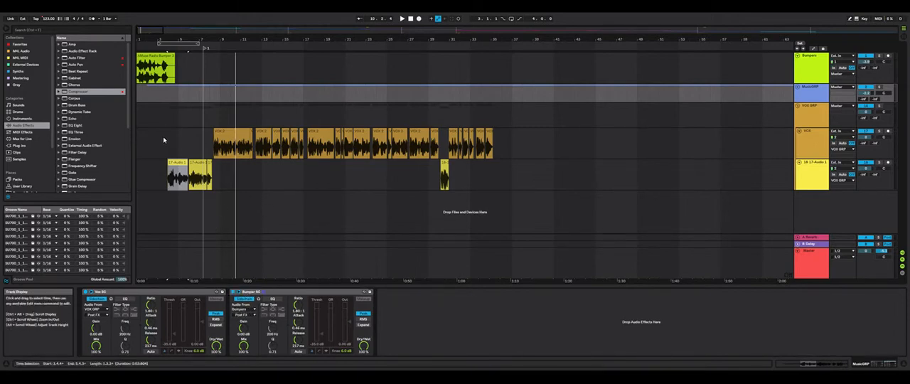
pyautogui.click(410, 19)
pyautogui.press('space')
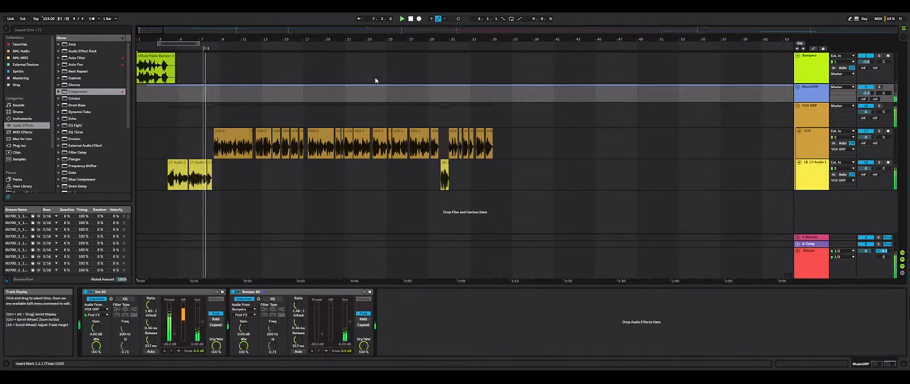
pyautogui.click(469, 46)
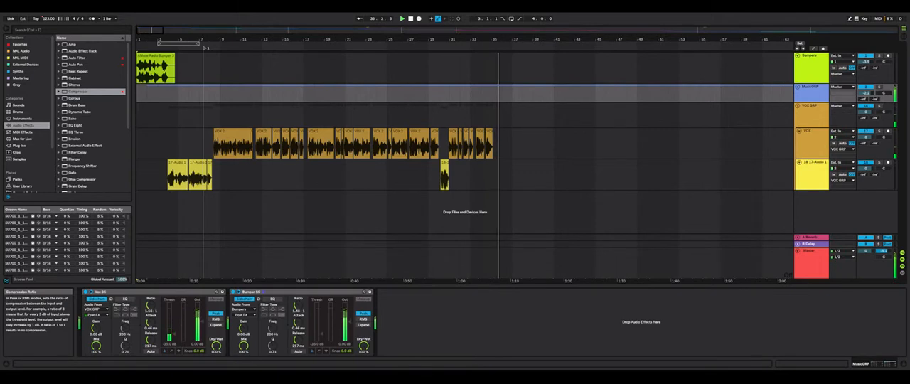
# Examine the effect chains on Master and VOX GRP and look over the vocal clips near the intro's end
pyautogui.click(811, 264)
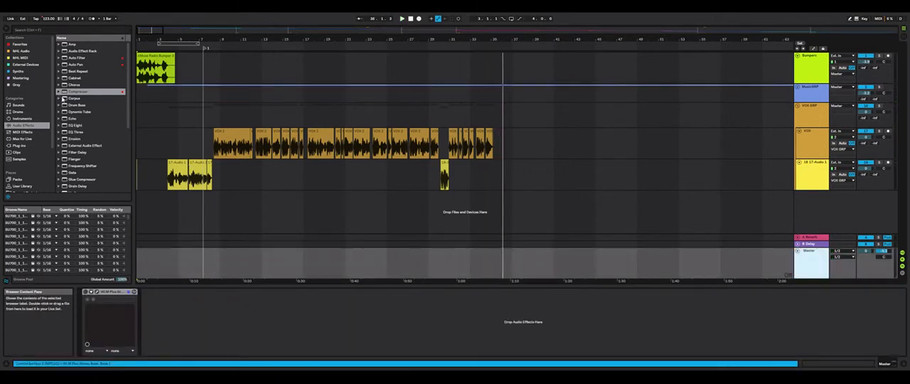
pyautogui.click(817, 111)
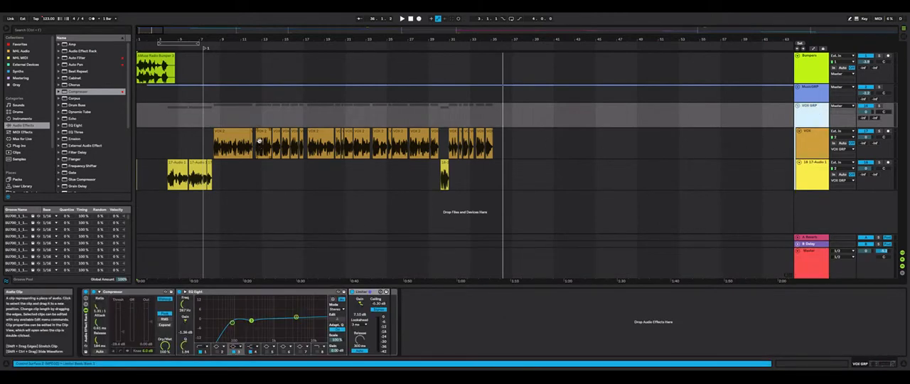
pyautogui.moveTo(140, 30); pyautogui.dragTo(148, 50)
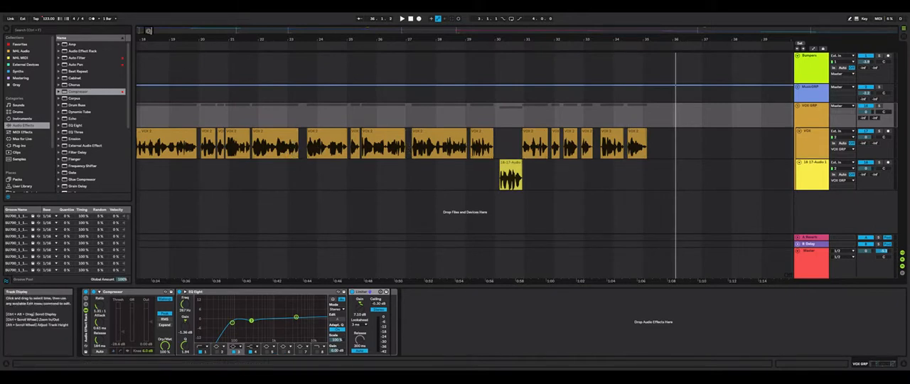
pyautogui.moveTo(149, 30)
pyautogui.mouseDown()
pyautogui.moveTo(149, 46)
pyautogui.moveTo(152, 30)
pyautogui.mouseUp()
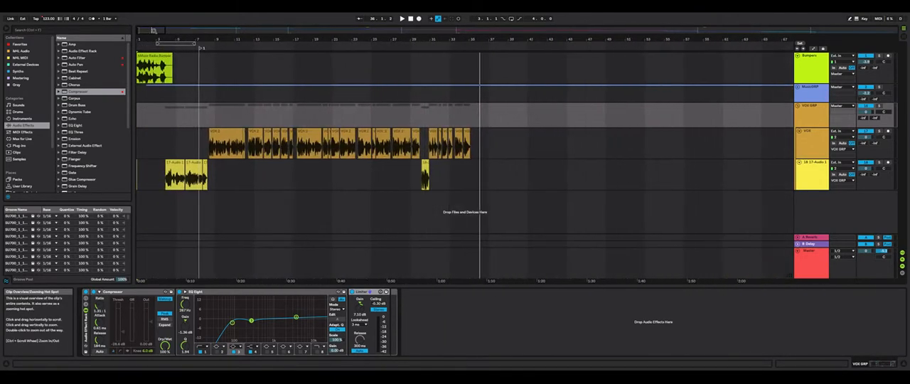
# Add a Limiter to the Master track ahead of the WLM Plus Stereo meter
pyautogui.click(802, 256)
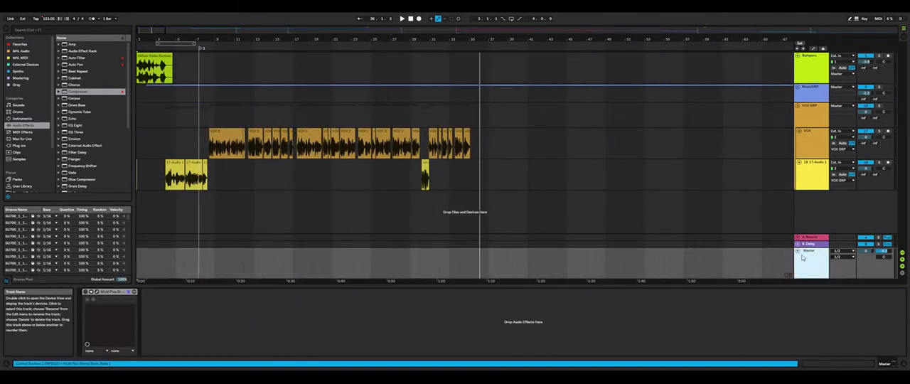
pyautogui.click(112, 292)
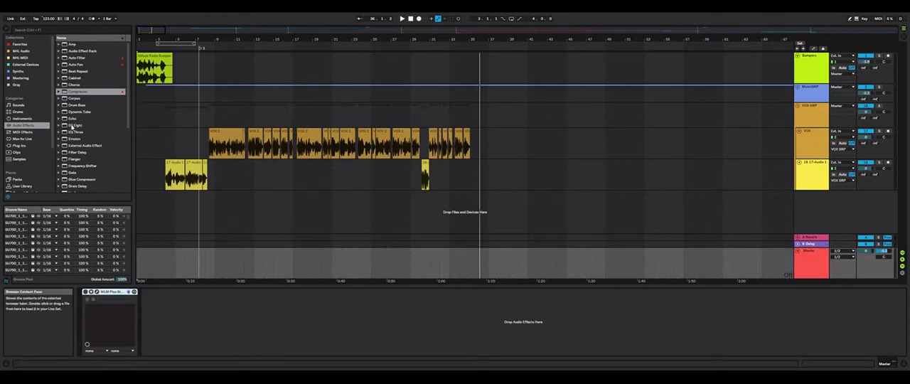
pyautogui.scroll(-8, 72, 126)
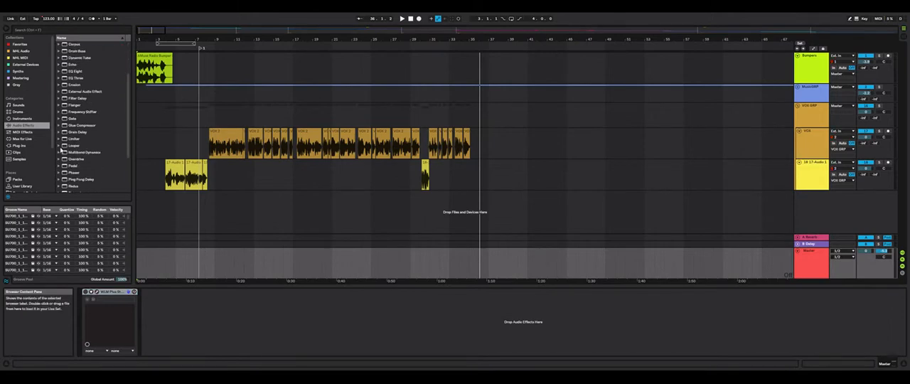
pyautogui.moveTo(65, 139)
pyautogui.mouseDown()
pyautogui.moveTo(90, 250)
pyautogui.moveTo(88, 309)
pyautogui.mouseUp()
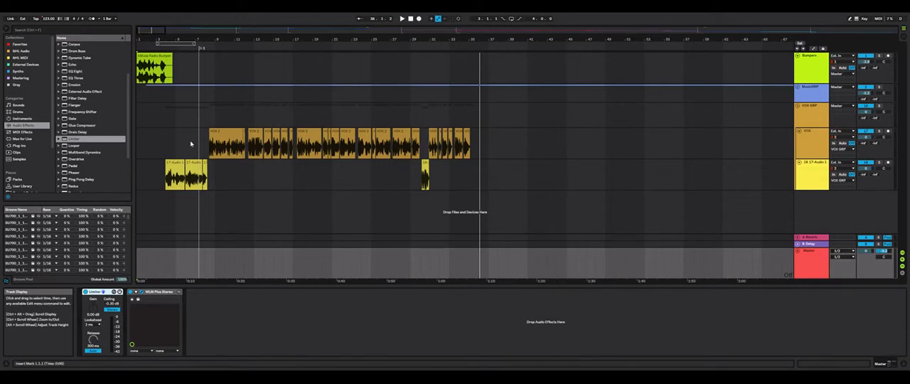
# Play from the start, try Master Limiter gains of about 6.5 dB and 3.4 dB, and return the gain to 0 dB
pyautogui.click(410, 19)
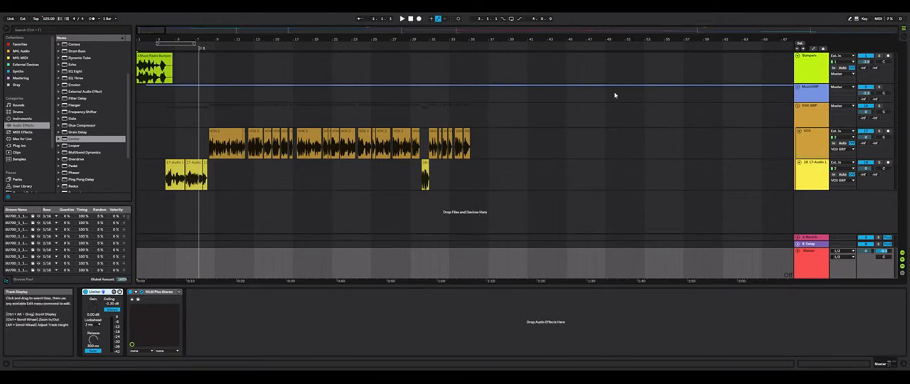
pyautogui.press('space')
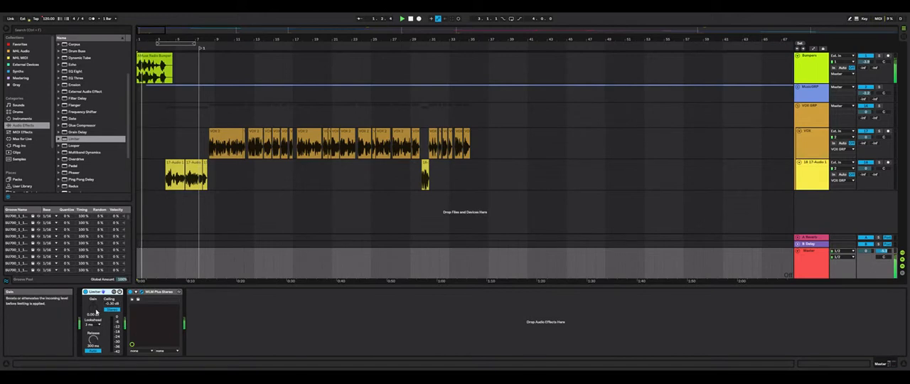
pyautogui.moveTo(96, 312); pyautogui.dragTo(92, 300)
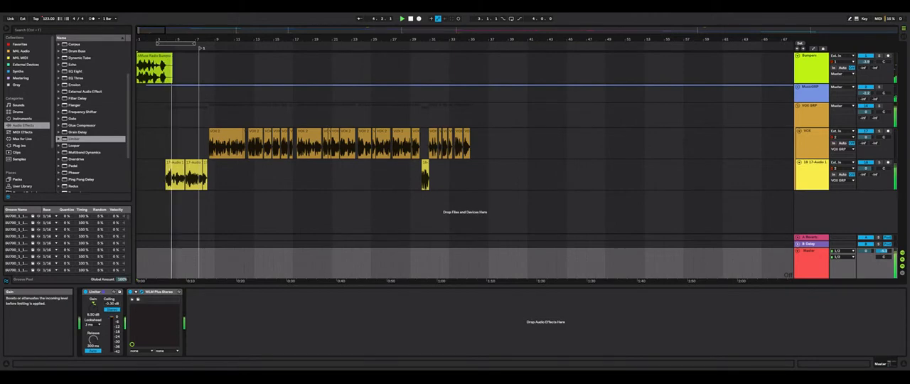
pyautogui.moveTo(93, 303); pyautogui.dragTo(94, 305)
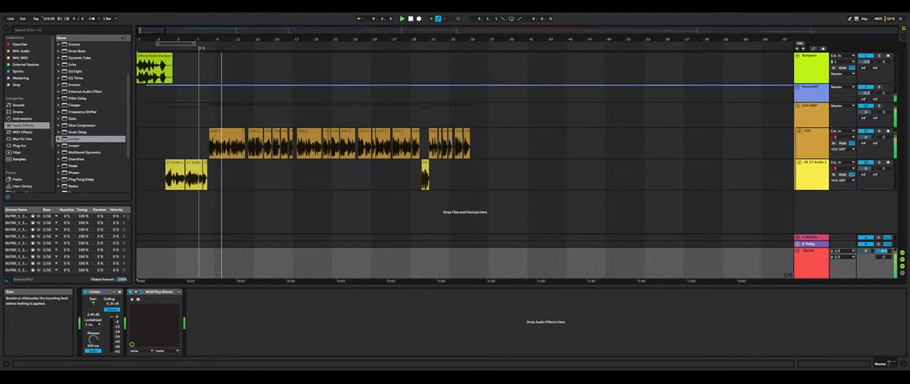
pyautogui.moveTo(93, 304); pyautogui.dragTo(93, 311)
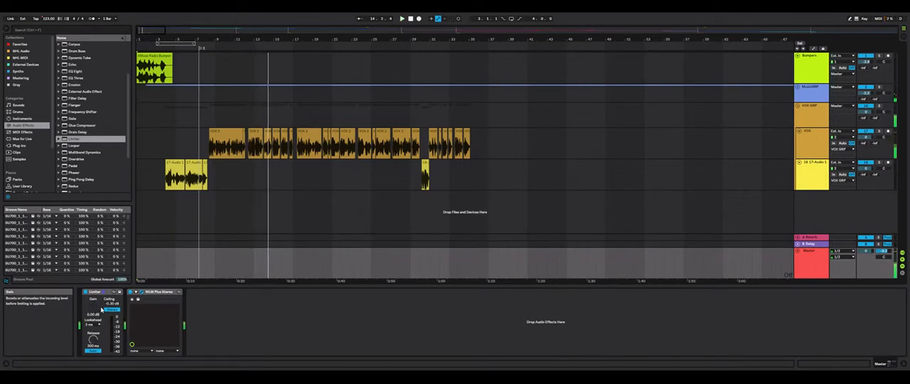
pyautogui.press('space')
# Review the Bumpers, MusicGRP and VOX GRP volume levels in the Session View mixer and return to the Arrangement View
pyautogui.moveTo(153, 30); pyautogui.dragTo(154, 10)
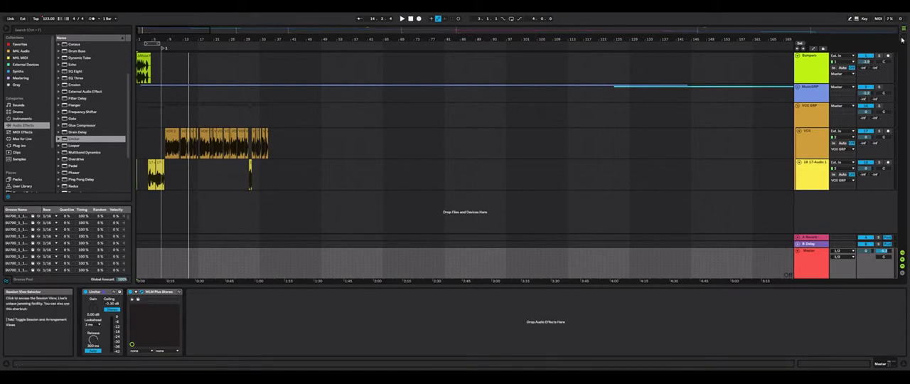
pyautogui.press('Tab')
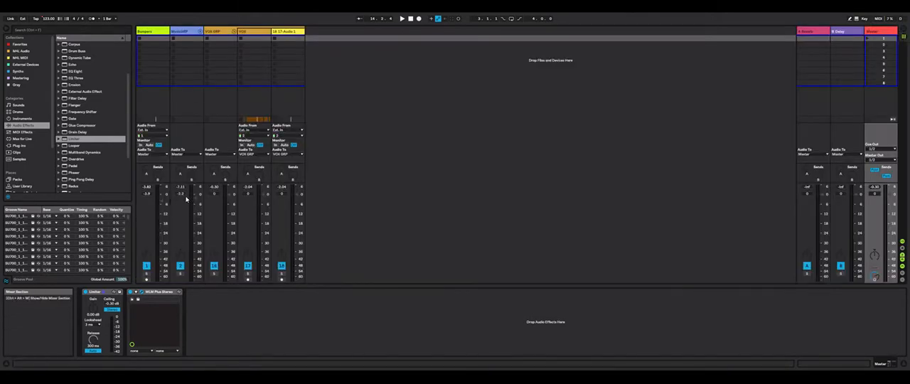
pyautogui.click(152, 32)
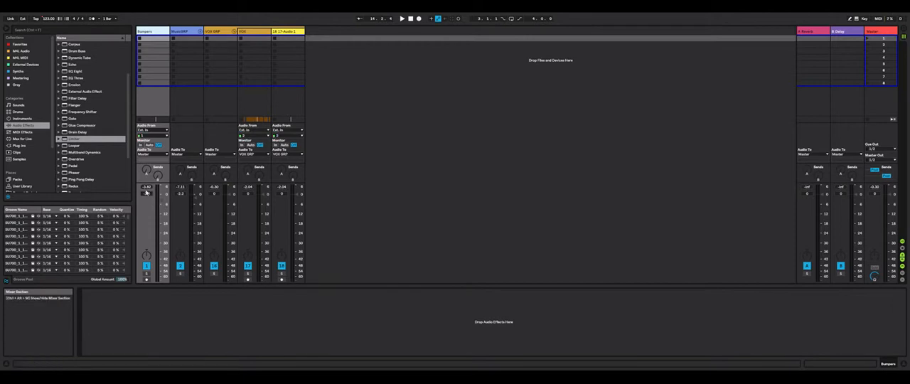
pyautogui.click(184, 33)
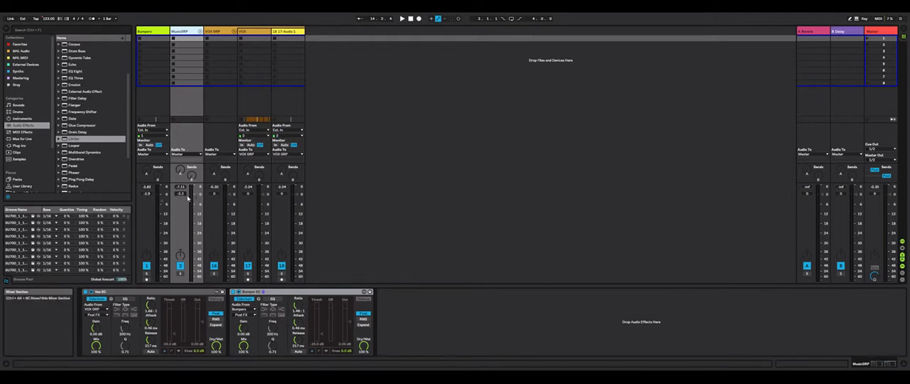
pyautogui.moveTo(218, 195); pyautogui.dragTo(219, 197)
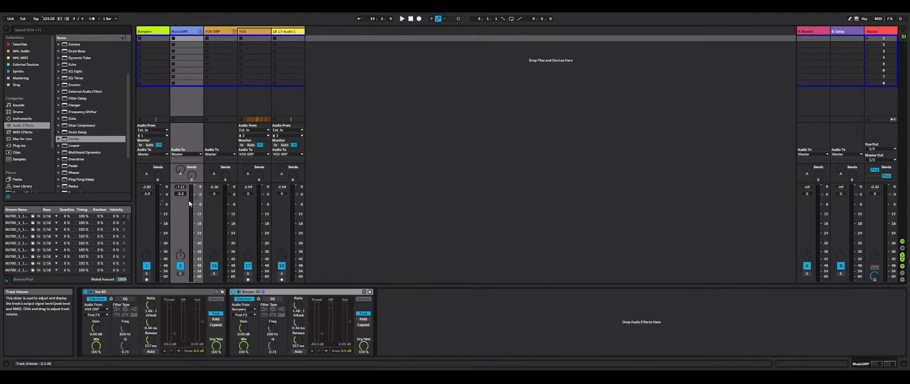
pyautogui.click(901, 34)
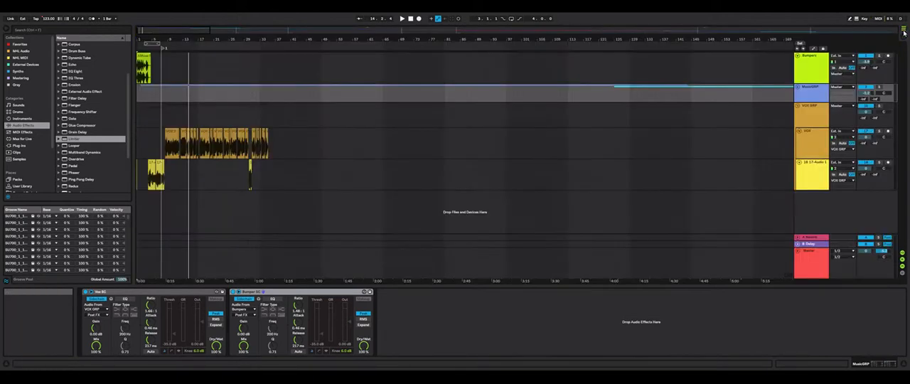
# Set the Master Limiter's gain to about 1.5 dB while playing the show's opening and the music before locator 2
pyautogui.click(809, 261)
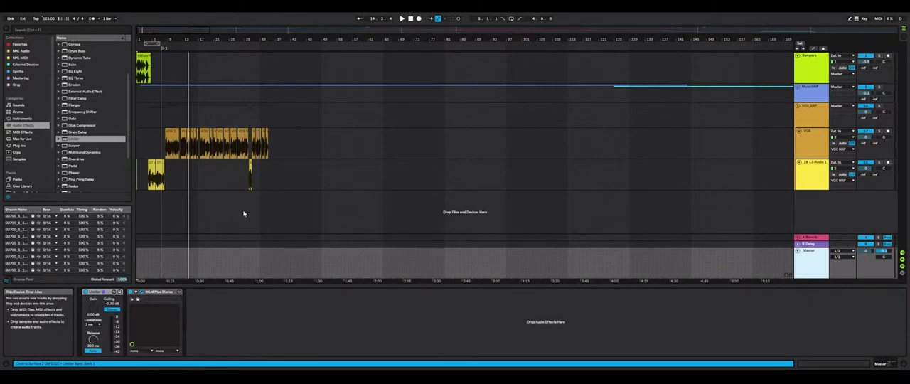
pyautogui.press('space')
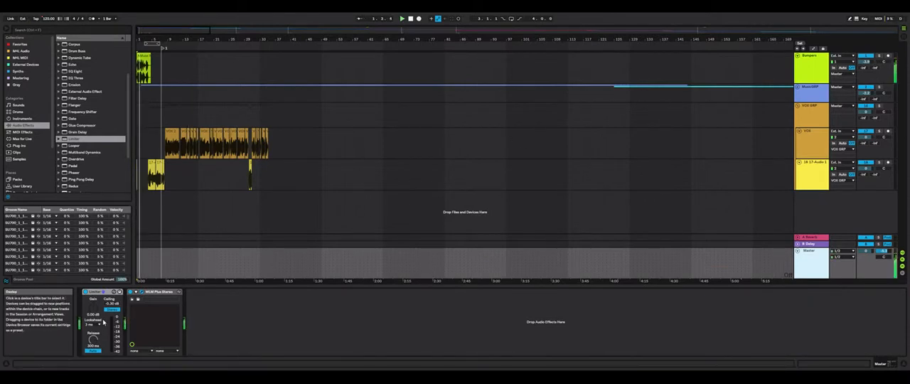
pyautogui.moveTo(95, 310); pyautogui.dragTo(95, 300)
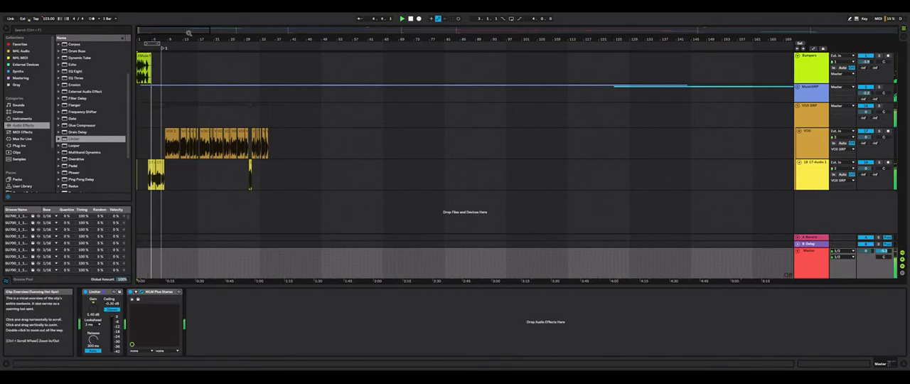
pyautogui.press('space')
pyautogui.moveTo(187, 31); pyautogui.dragTo(188, 18)
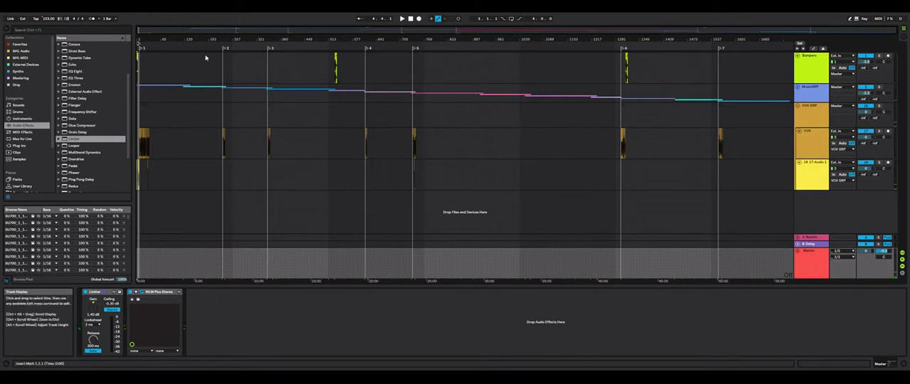
pyautogui.click(171, 47)
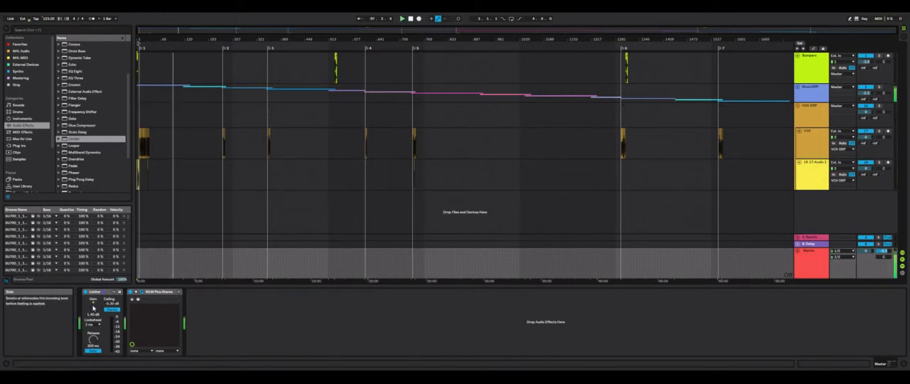
pyautogui.moveTo(92, 304); pyautogui.dragTo(92, 301)
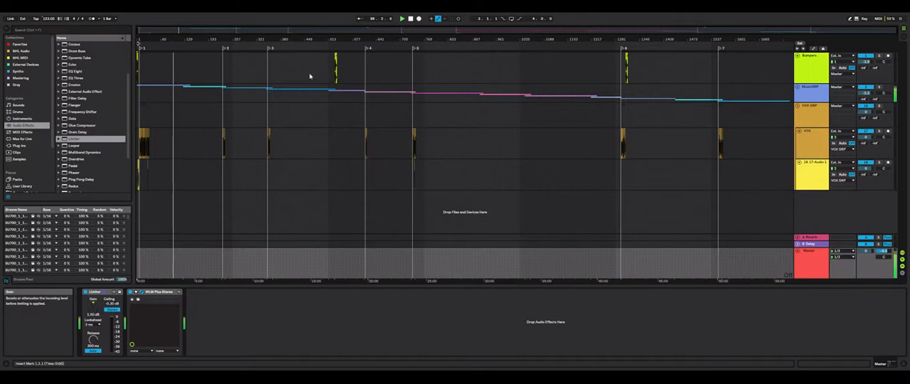
# Play the music around locator 3 and compare the sound with the Master Limiter bypassed and enabled
pyautogui.click(264, 81)
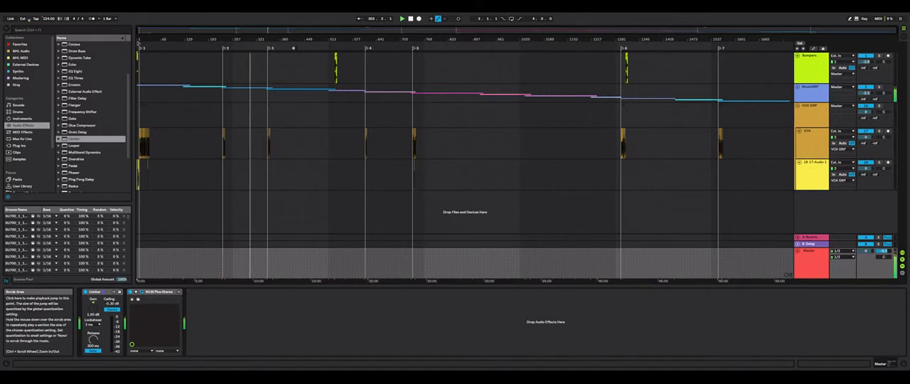
pyautogui.click(294, 50)
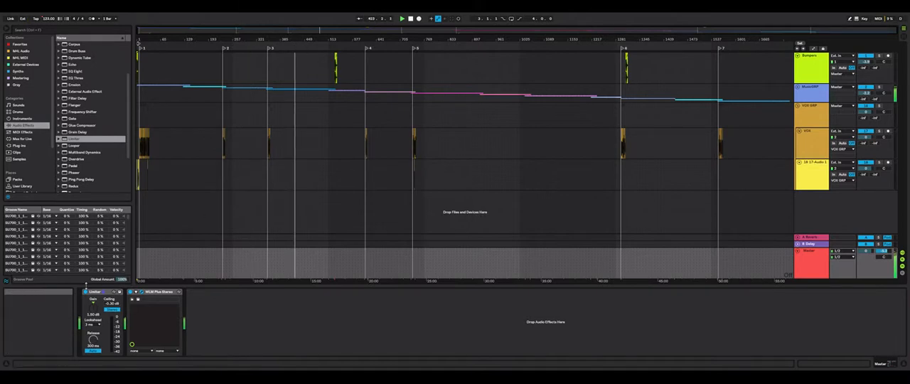
pyautogui.click(86, 292)
pyautogui.click(86, 292)
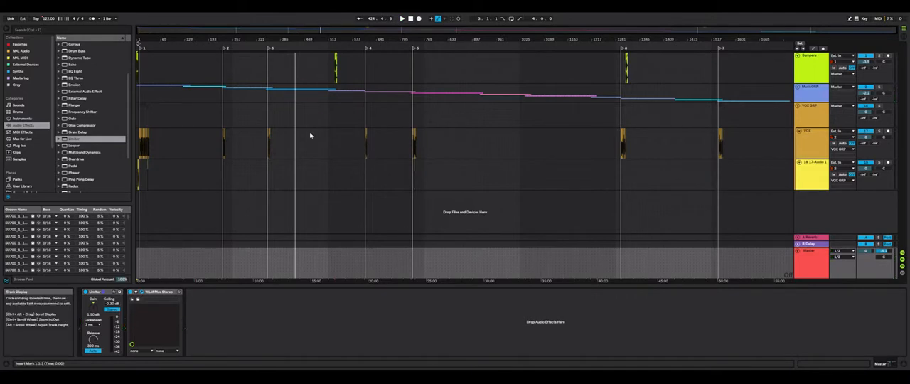
pyautogui.moveTo(168, 31); pyautogui.dragTo(137, 149)
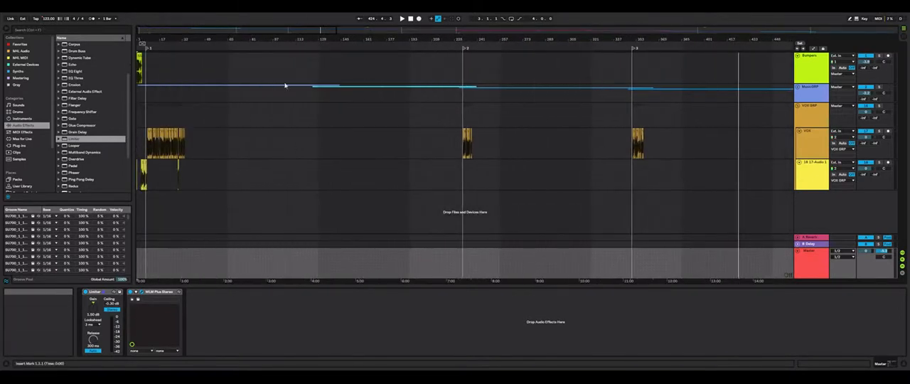